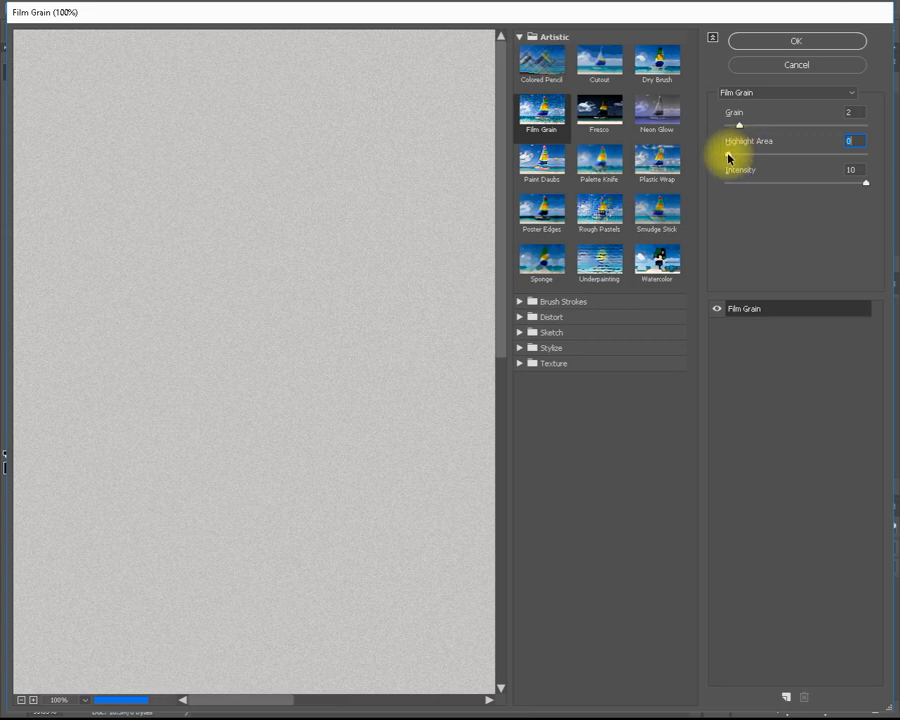
Apply the Film Grain filter with Grain 2, Highlight Area 0 and Intensity 10, and collapse the layer's smart filter list.
left_click(810, 40)
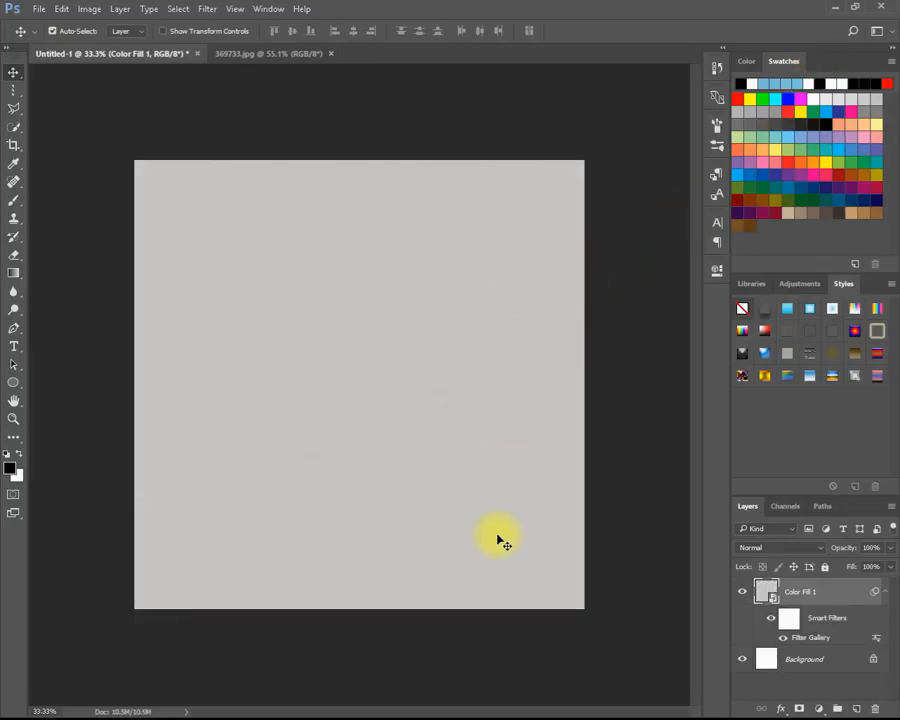
left_click(882, 594)
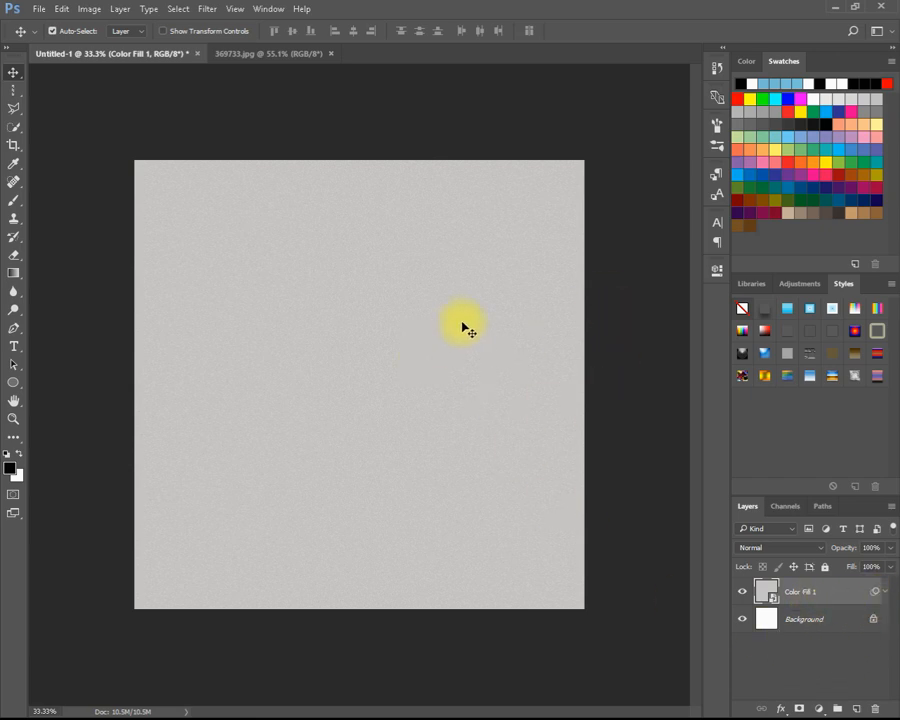
In 369733.jpg, select the batsman's body and both legs with a smaller Quick Selection brush.
left_click(263, 55)
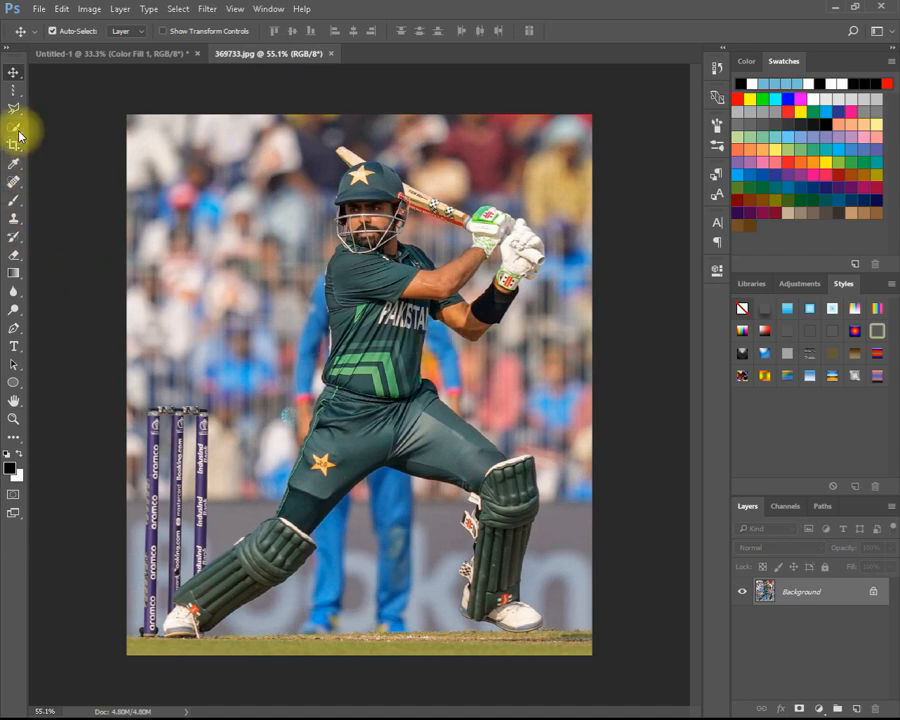
left_click(12, 127)
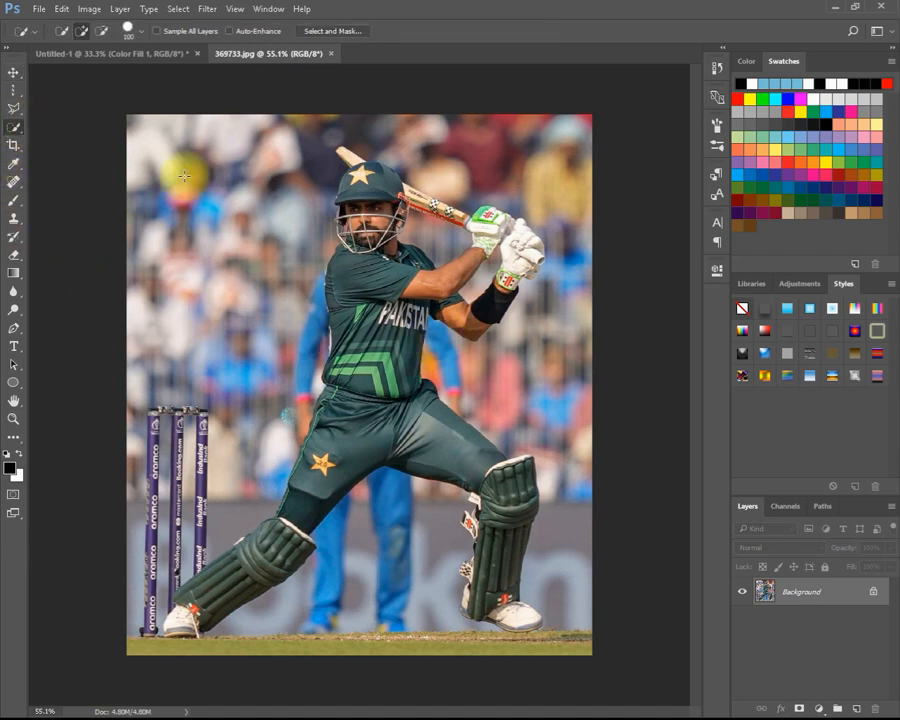
key("Caps_Lock")
key("bracketleft")
key("bracketleft")
key("bracketleft")
key("bracketleft")
key("bracketleft")
key("bracketleft")
mouse_move(360, 400)
left_mouse_down()
mouse_move(339, 450)
mouse_move(245, 572)
left_mouse_up()
mouse_move(508, 485)
left_mouse_down()
mouse_move(516, 612)
mouse_move(528, 614)
mouse_move(472, 607)
left_mouse_up()
Using a 15 px brush, add the head, arms, gloves and bat to the selection and subtract the background beside the front leg pad.
key("bracketleft")
key("bracketleft")
key("bracketleft")
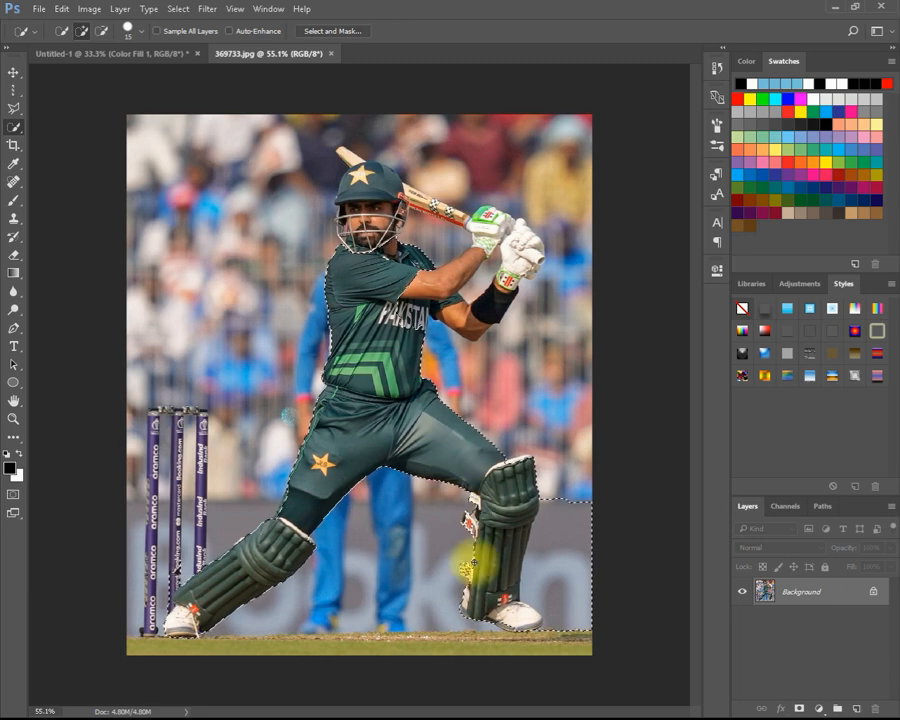
mouse_move(421, 289)
left_mouse_down()
mouse_move(500, 295)
mouse_move(525, 258)
mouse_move(487, 222)
mouse_move(437, 205)
mouse_move(355, 228)
left_mouse_up()
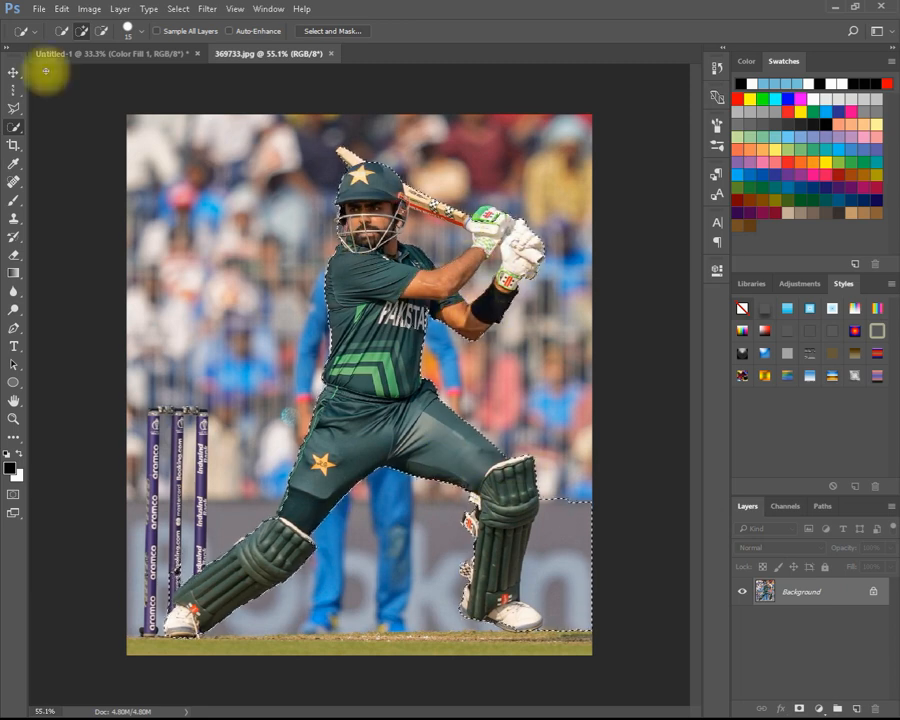
left_click(101, 31)
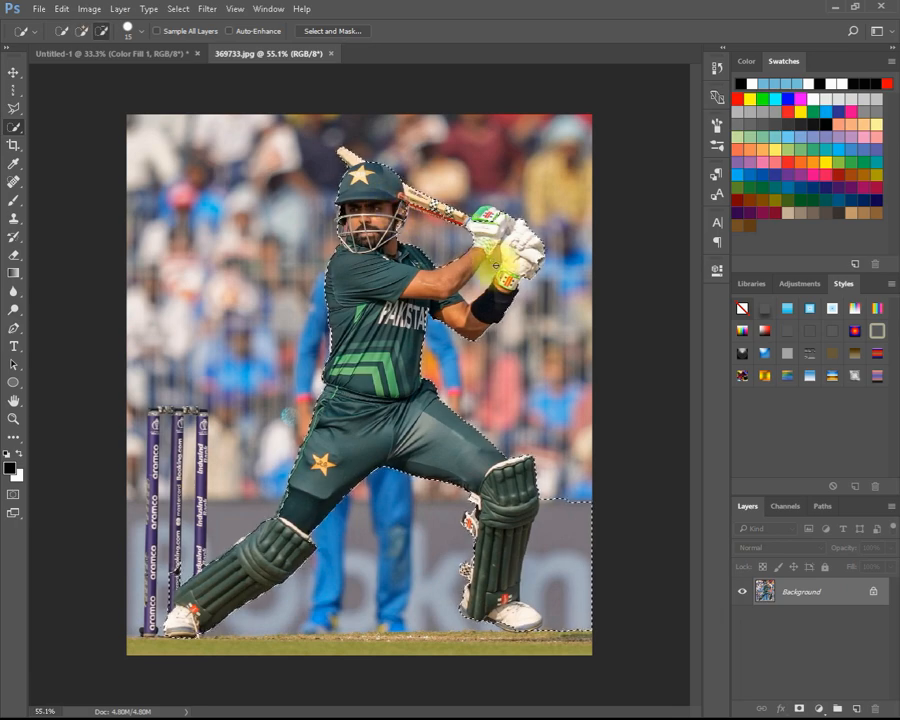
left_click(548, 586)
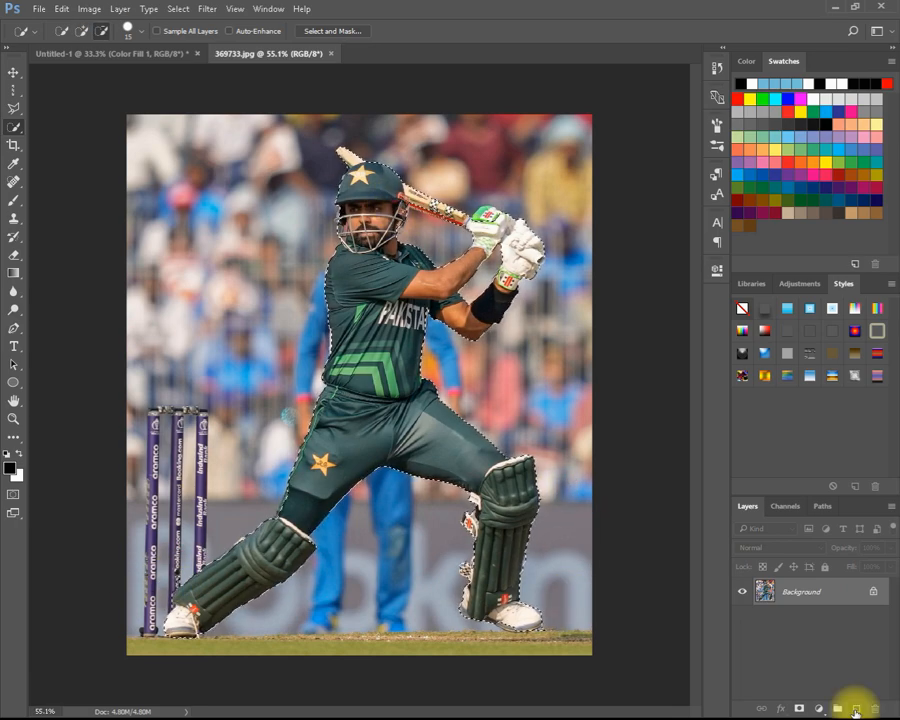
Copy the selected batsman to a new layer, convert it to a smart object and check the cutout without the background.
key("ctrl+j")
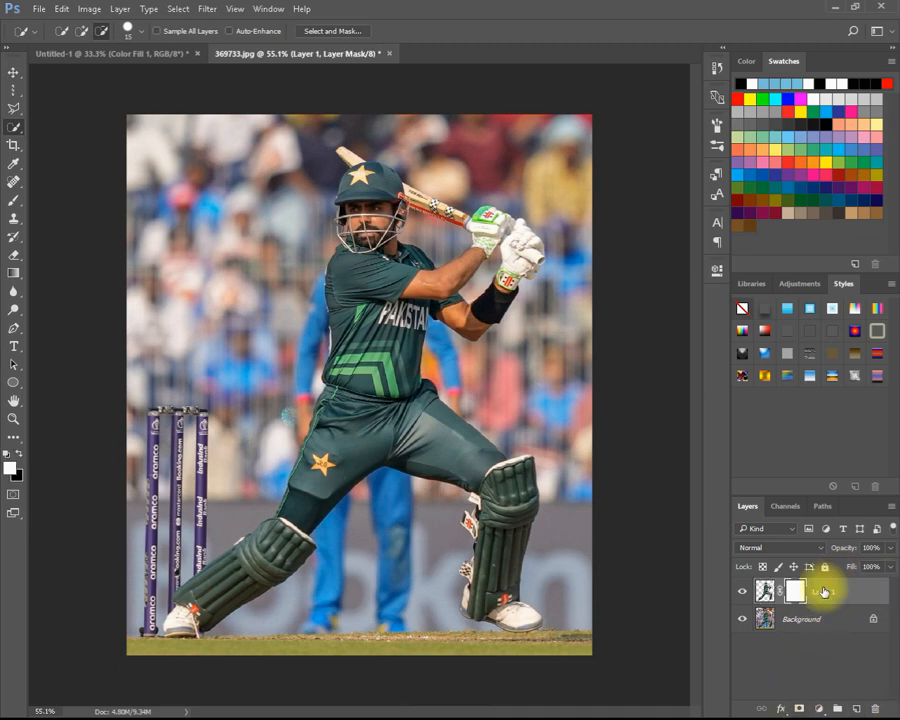
right_click(855, 597)
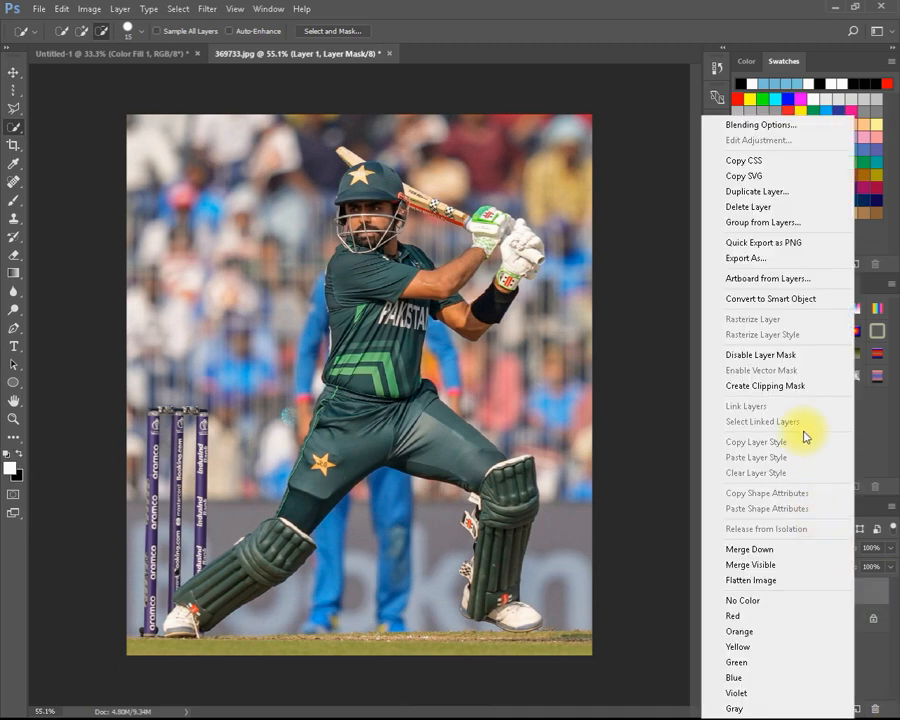
left_click(761, 299)
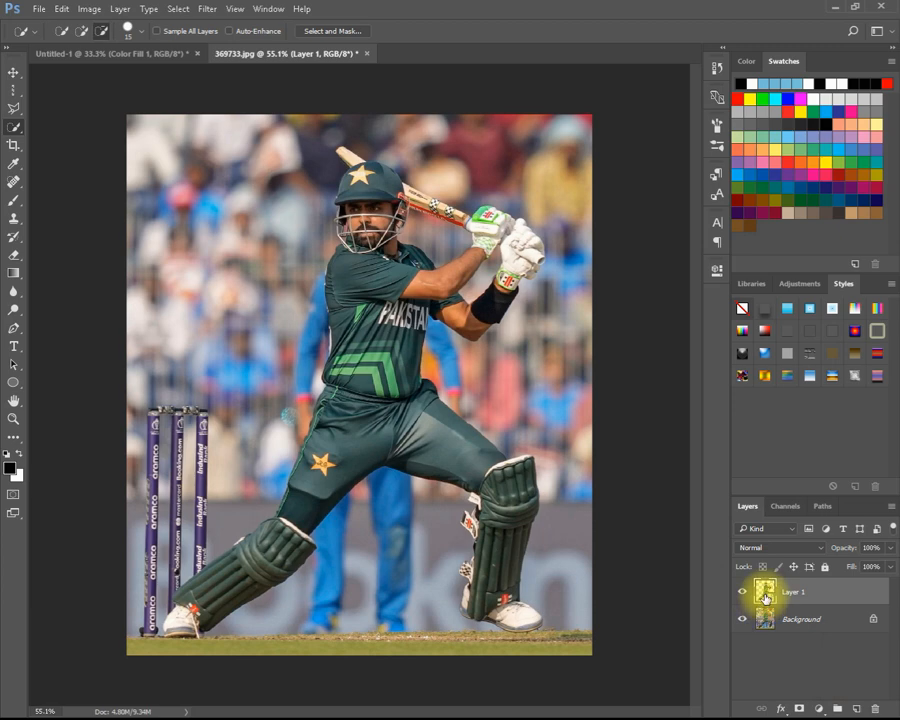
left_click(741, 620)
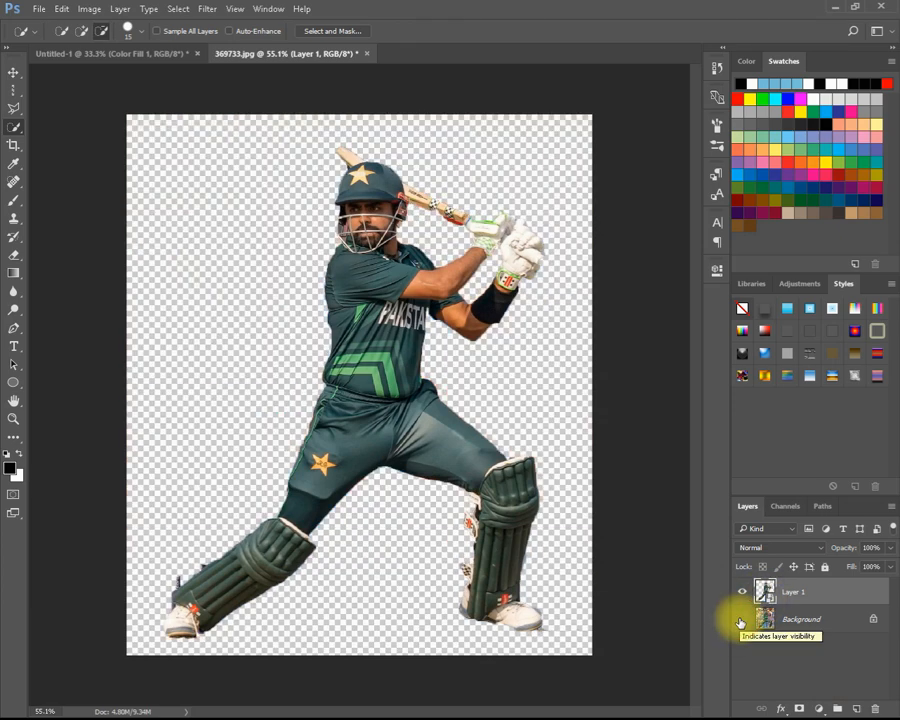
left_click(741, 620)
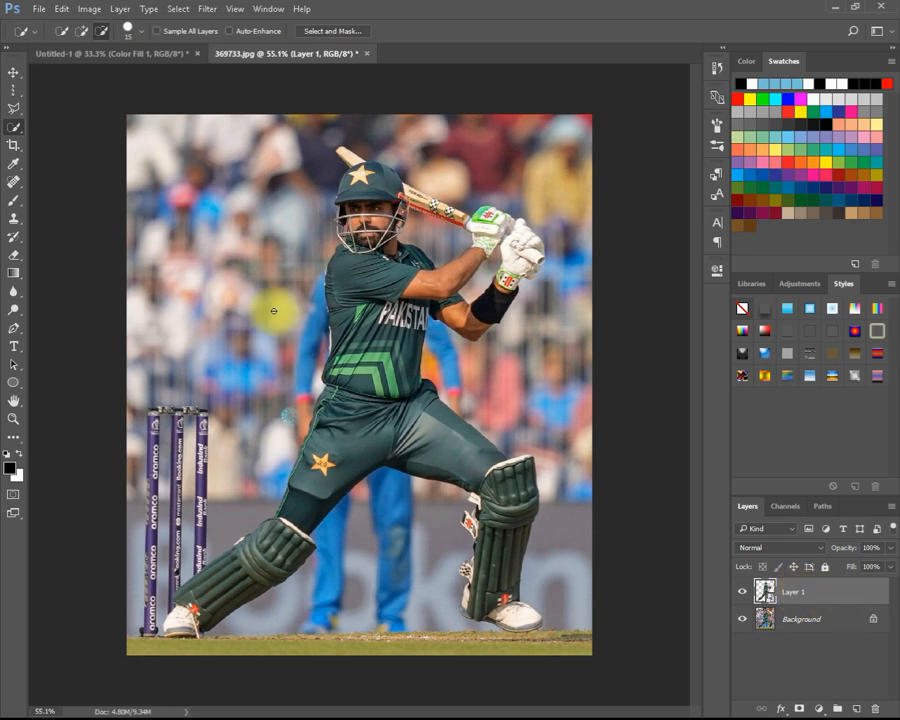
Move the batsman cutout into the Untitled-1 document, enlarge it slightly and position it near the middle of the canvas.
left_click(14, 73)
left_click_drag(390, 392, 340, 430)
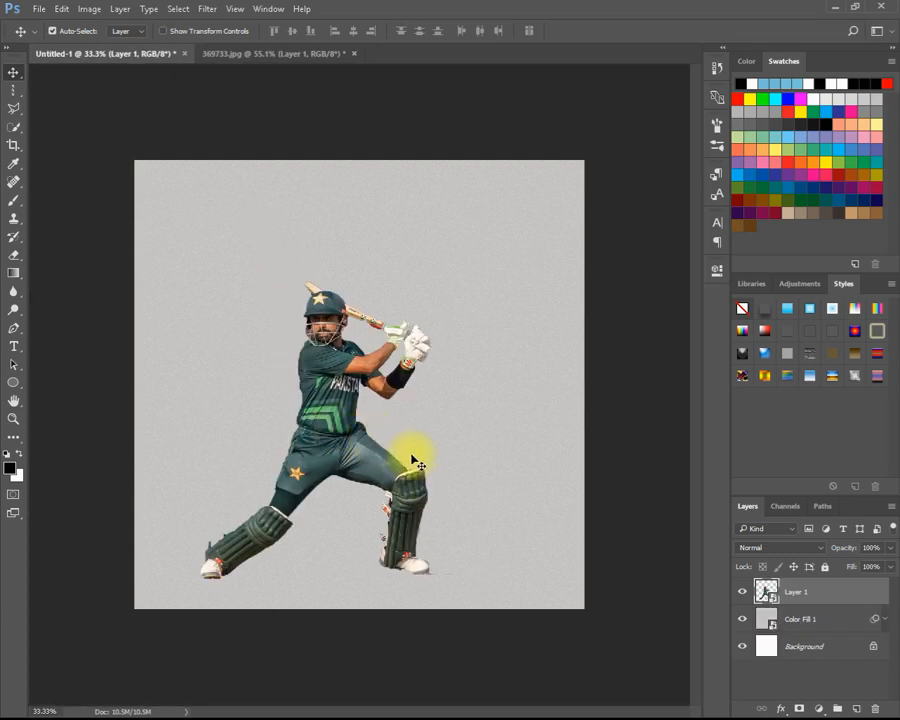
key("ctrl+t")
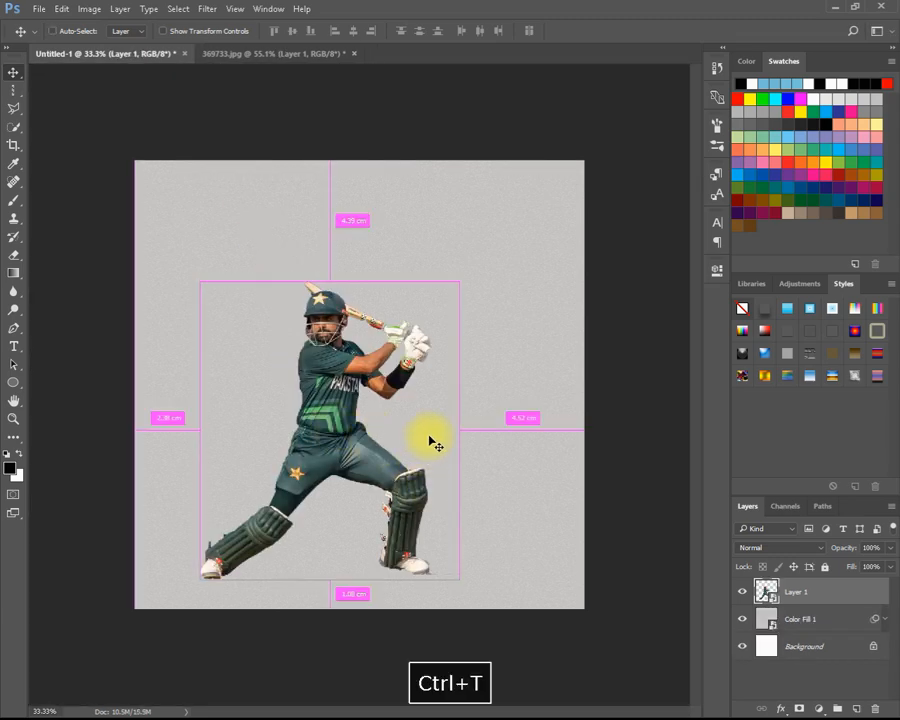
left_click_drag(457, 580, 464, 583)
left_click_drag(400, 513, 430, 494)
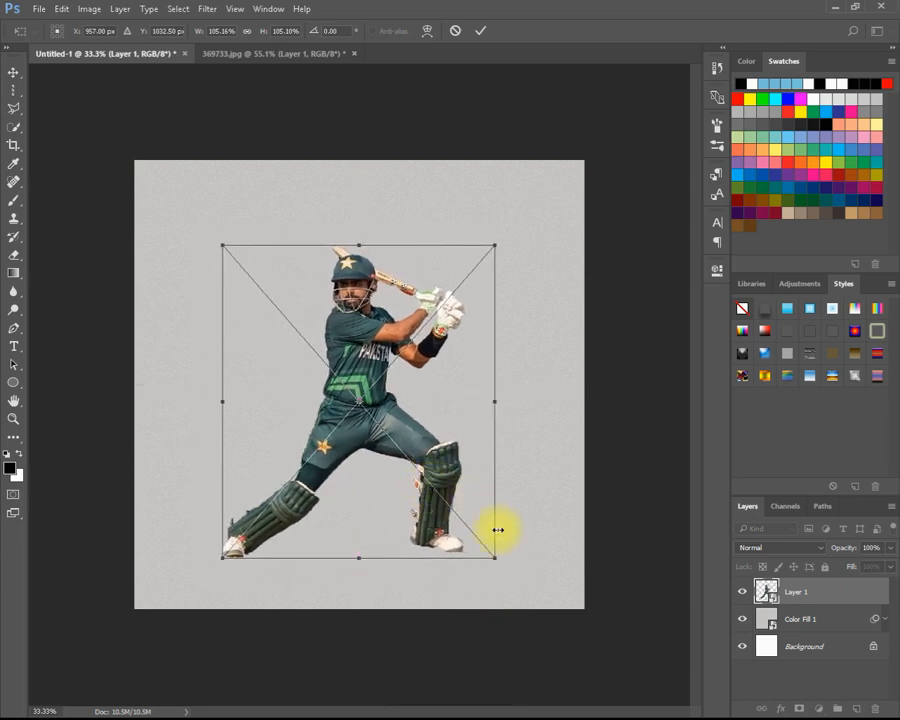
mouse_move(492, 560)
left_mouse_down()
mouse_move(460, 514)
mouse_move(494, 552)
left_mouse_up()
mouse_move(438, 482)
left_mouse_down()
mouse_move(460, 490)
mouse_move(458, 480)
mouse_move(440, 482)
left_mouse_up()
key("Return")
Outline the batsman's head, shoulders, bat and gloves with the freehand Lasso and copy that area to a new layer.
left_click(15, 110)
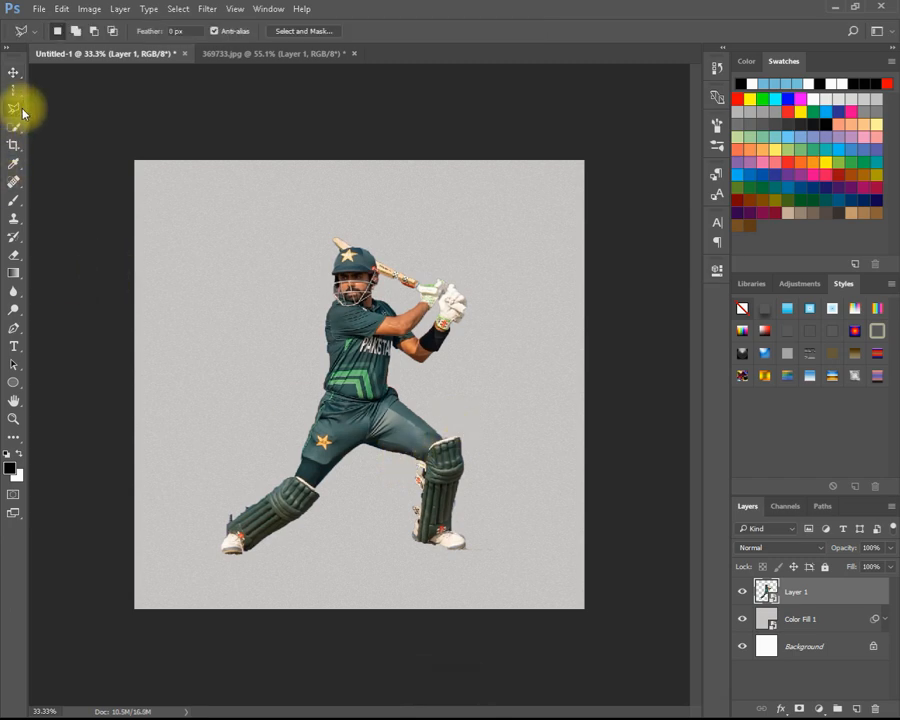
right_click(20, 113)
left_click(66, 111)
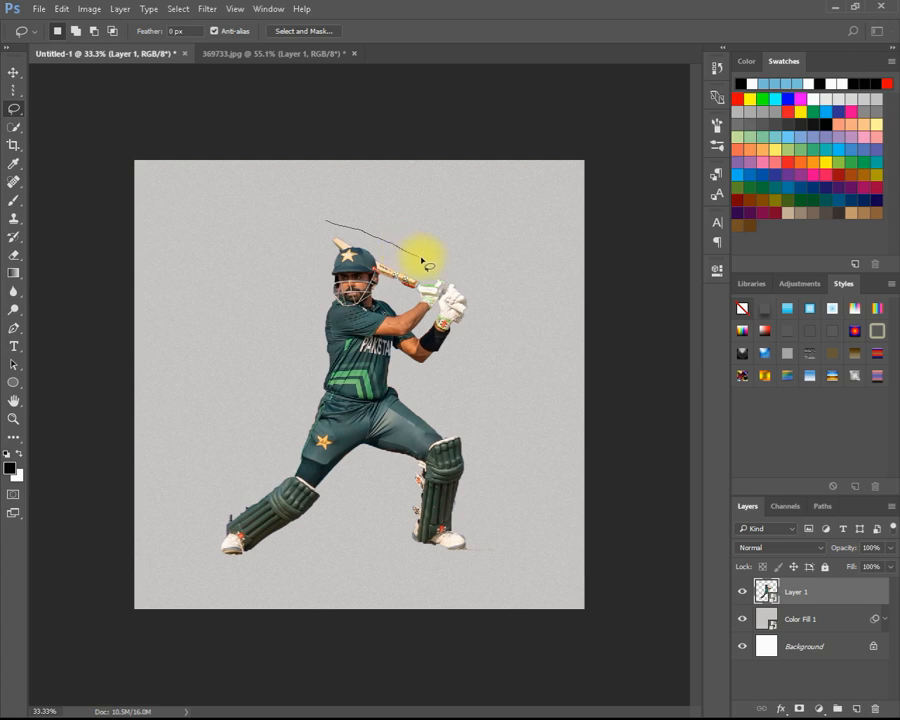
left_click_drag(467, 321, 302, 325)
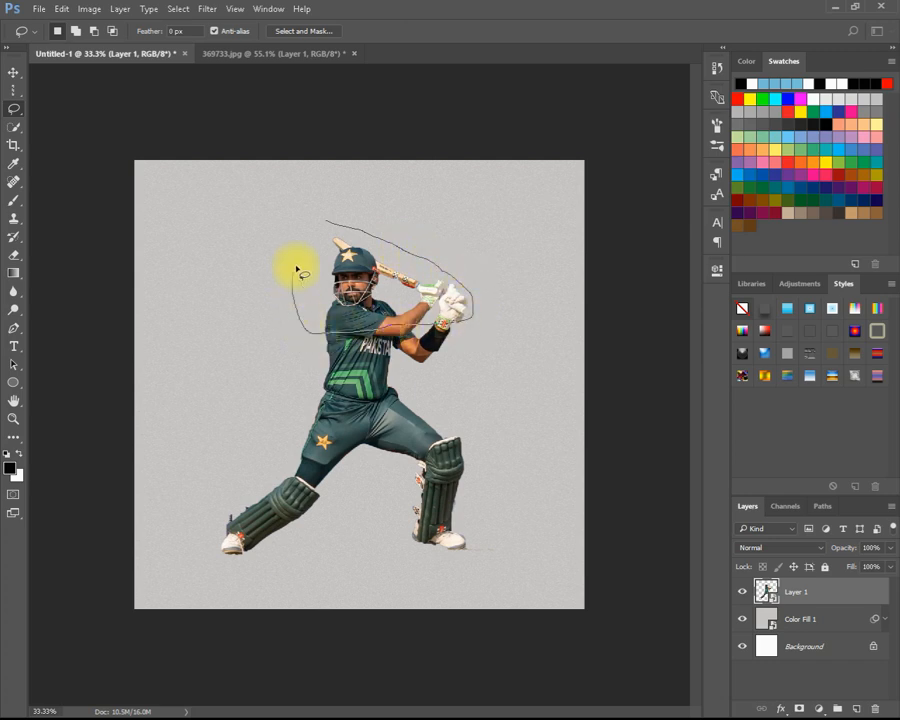
left_click_drag(330, 225, 327, 222)
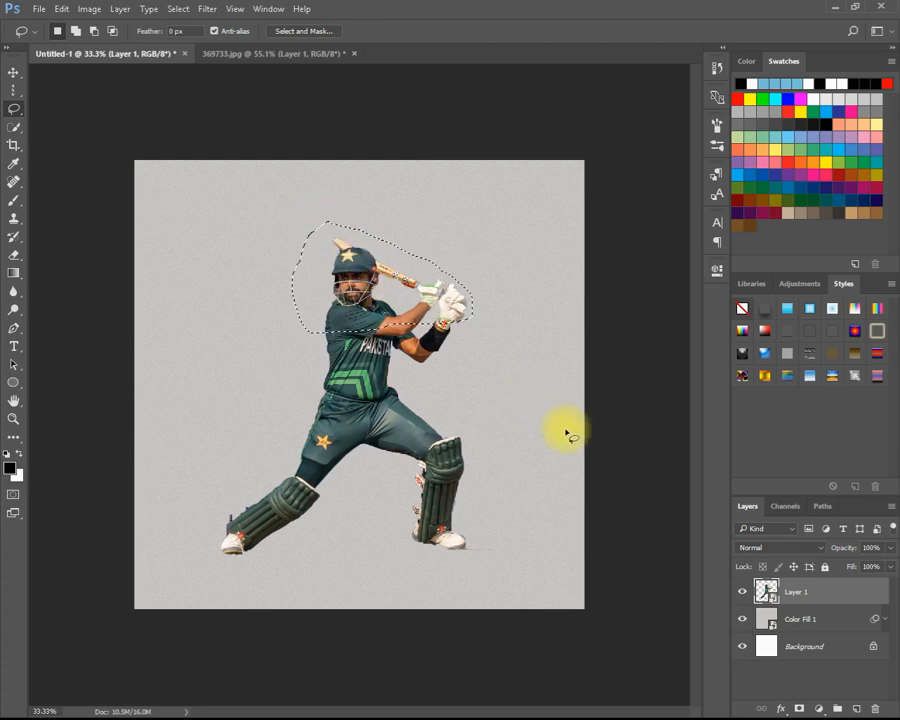
key("ctrl+j")
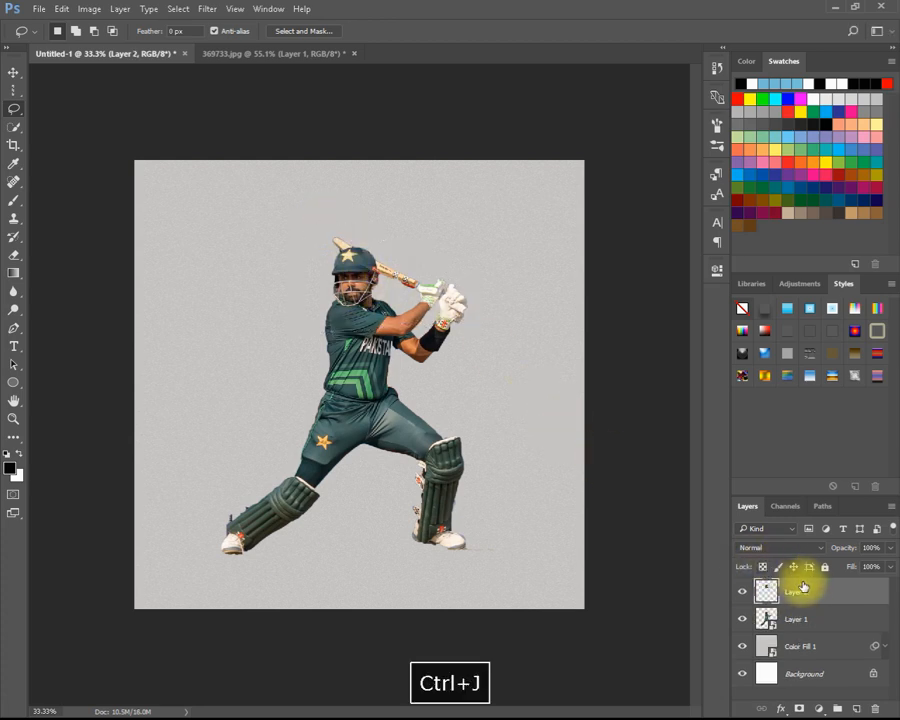
Enlarge the copied head-and-bat portion, offset it to the batsman's left and place its layer below Layer 1.
key("ctrl+t")
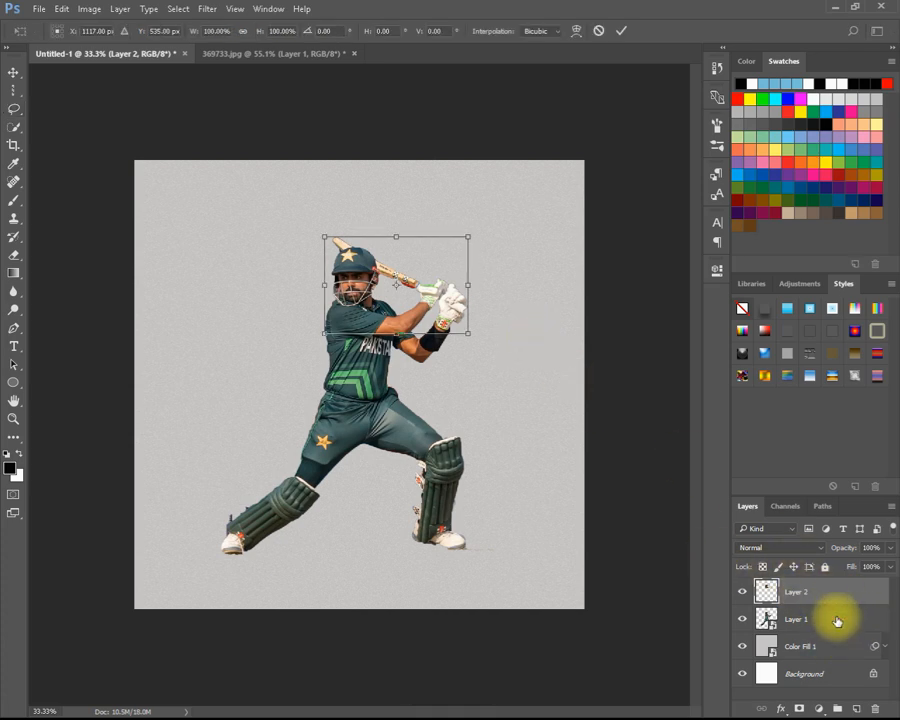
left_click_drag(470, 333, 536, 415)
left_click_drag(341, 377, 338, 417)
key("Return")
left_click_drag(833, 610, 832, 639)
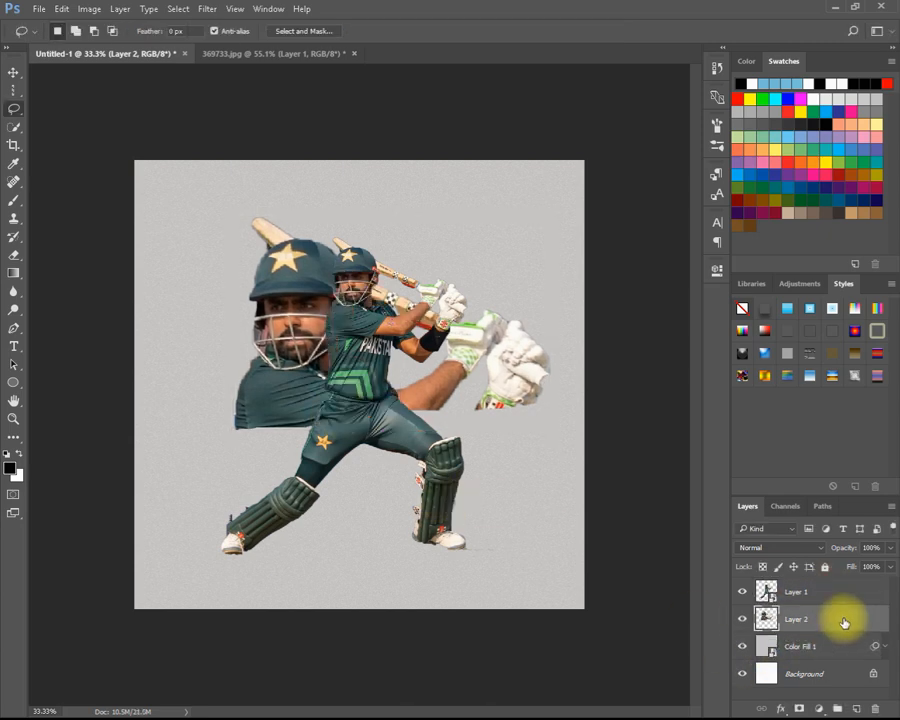
Add a Black & White adjustment above Layer 2 with Reds set to 102.
left_click(818, 708)
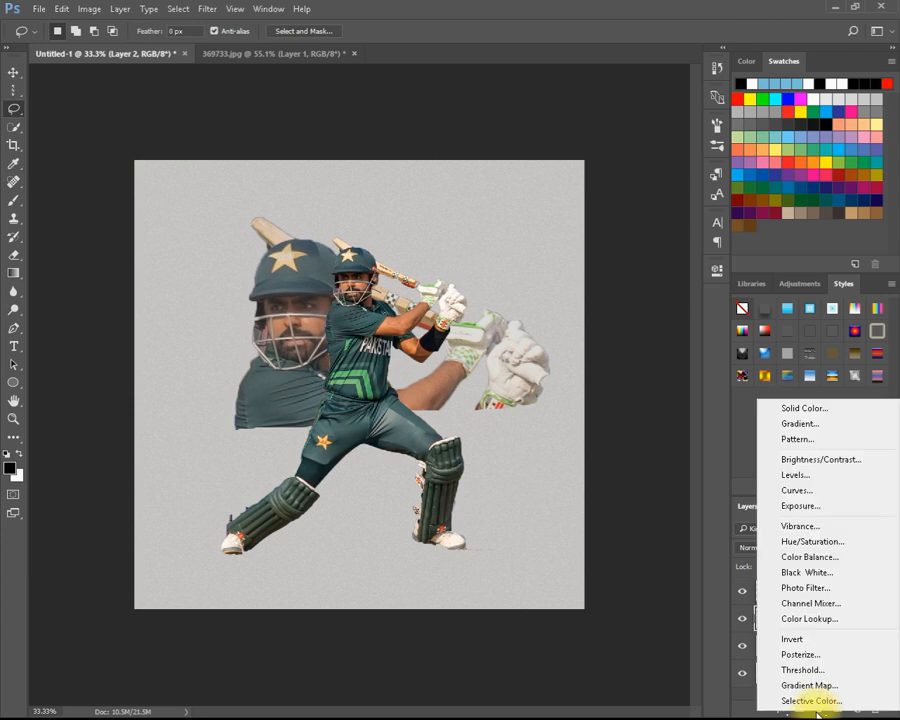
left_click(830, 571)
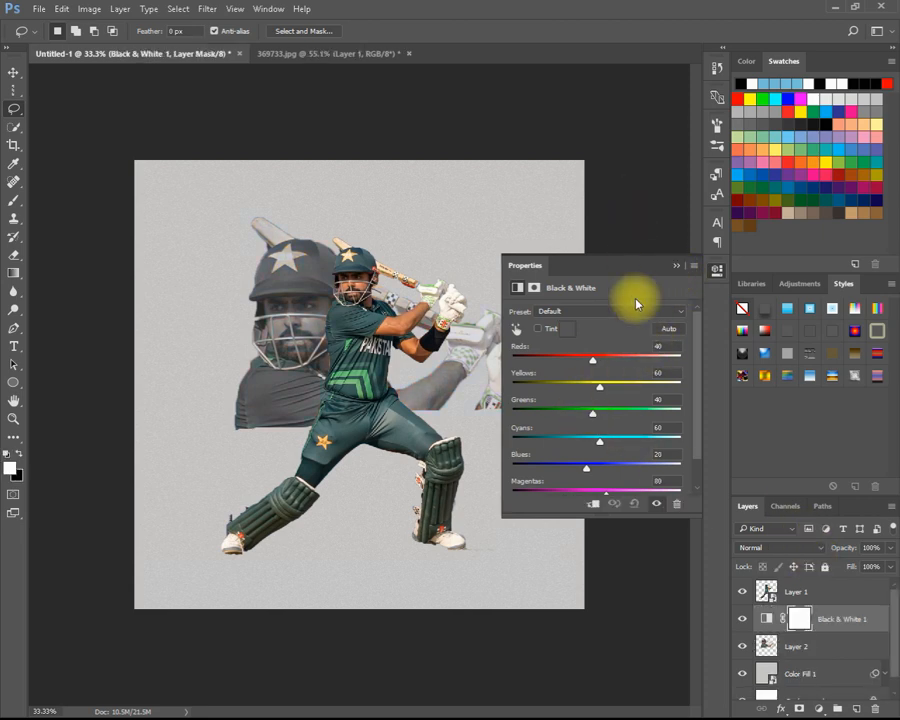
left_click_drag(591, 362, 610, 361)
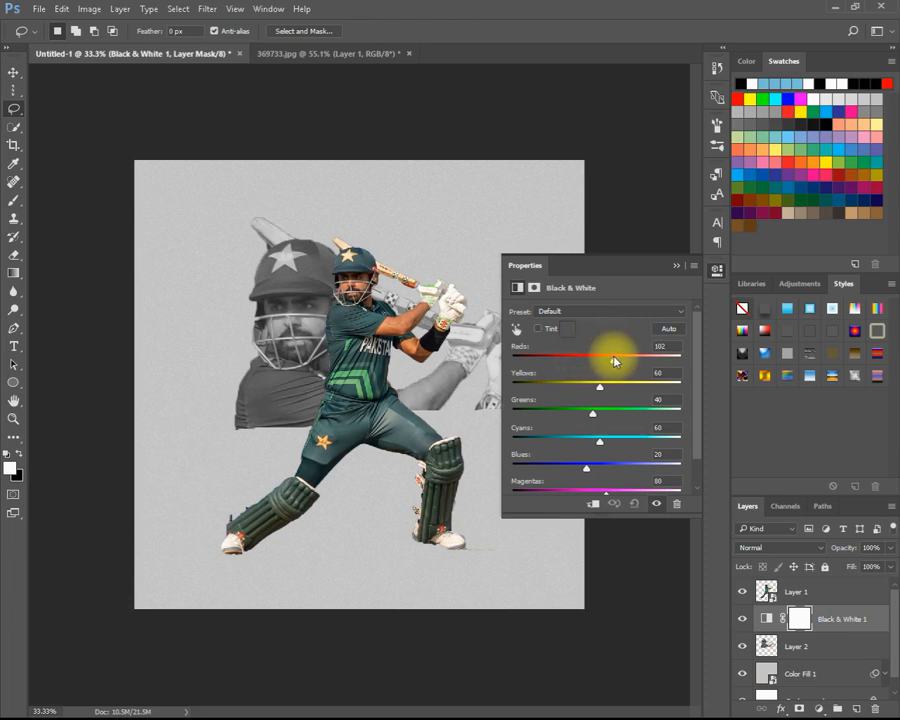
left_click(675, 266)
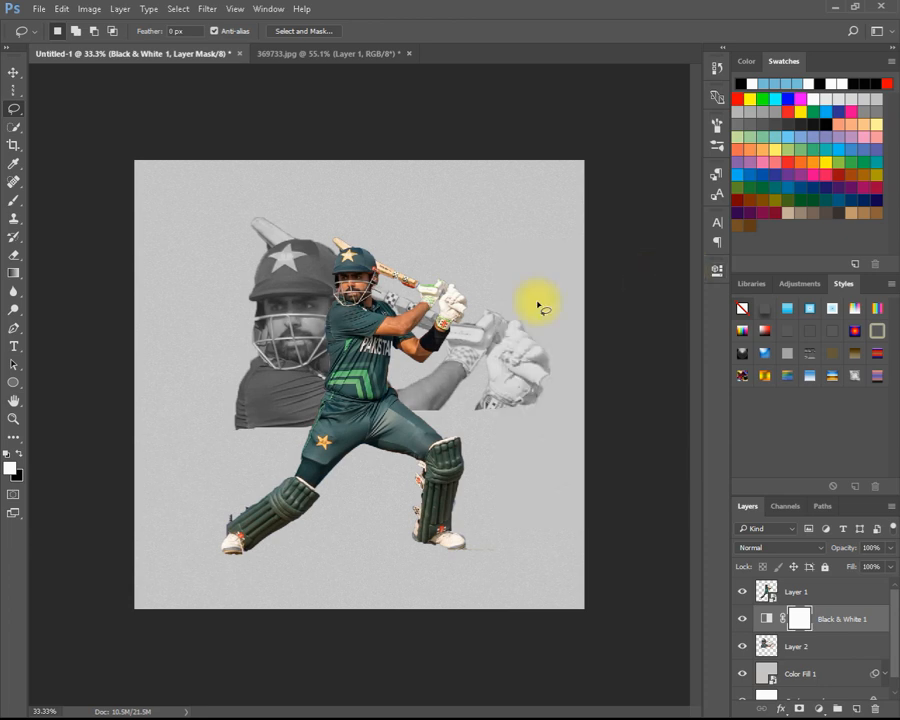
Fade the left, lower and upper edges of the enlarged portrait on Layer 2 with a soft 250 px eraser at 0% hardness.
left_click(14, 200)
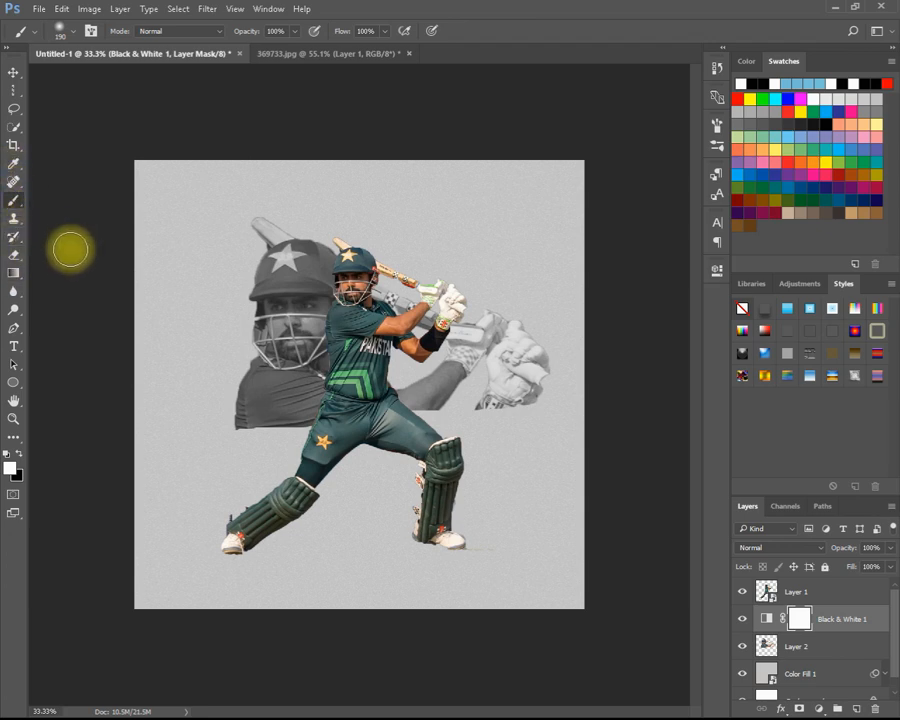
left_click(14, 254)
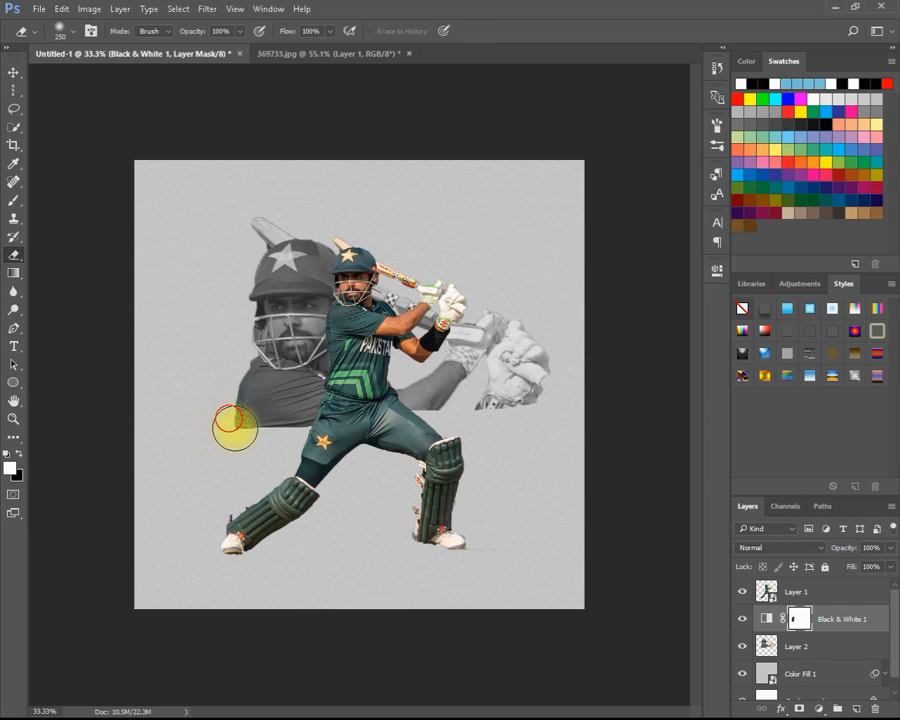
left_click(830, 650)
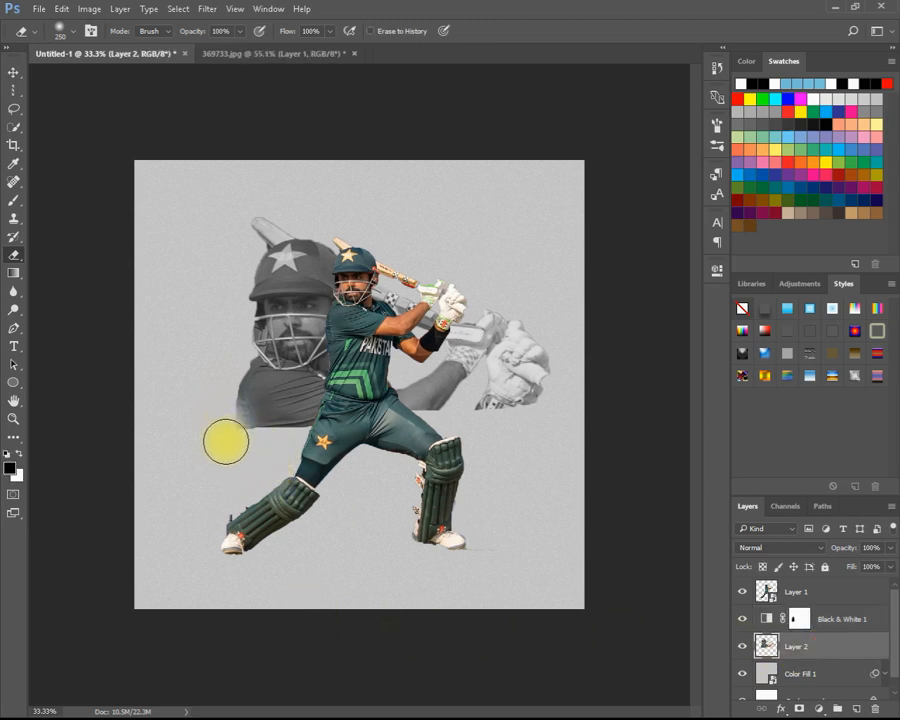
right_click(212, 420)
left_click(238, 512)
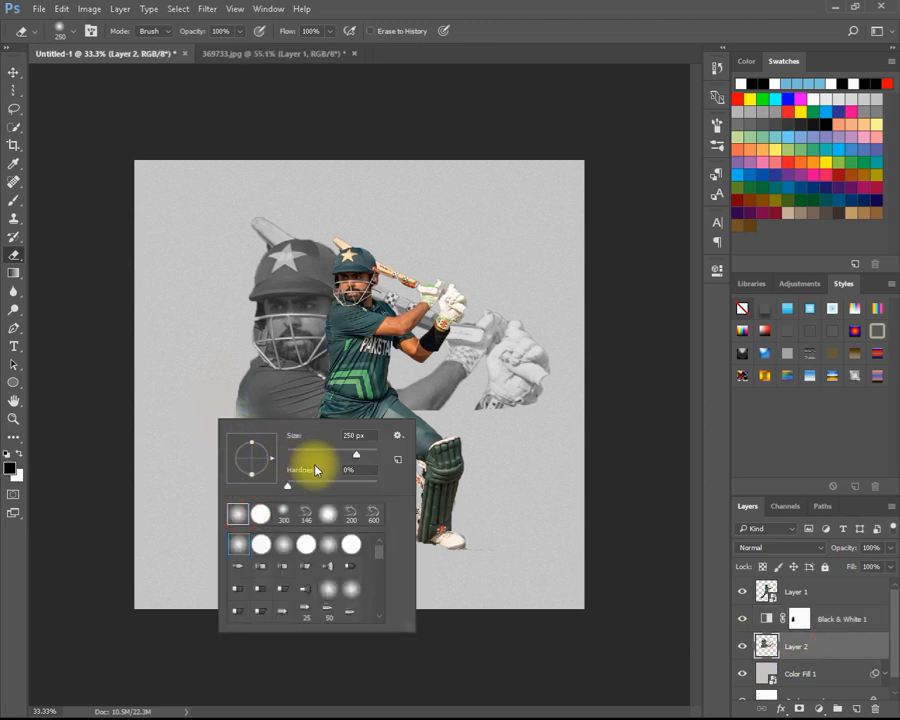
mouse_move(175, 373)
left_mouse_down()
mouse_move(234, 458)
mouse_move(217, 412)
mouse_move(246, 457)
mouse_move(230, 437)
mouse_move(333, 451)
mouse_move(251, 453)
mouse_move(308, 449)
mouse_move(283, 456)
mouse_move(236, 441)
mouse_move(220, 389)
mouse_move(218, 309)
mouse_move(241, 235)
mouse_move(318, 205)
left_mouse_up()
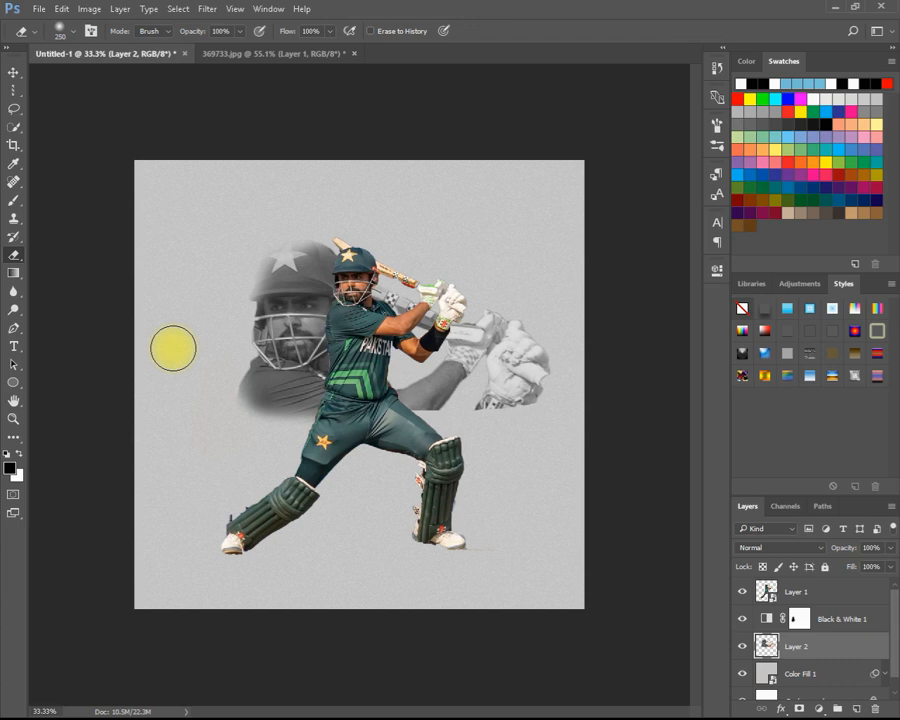
Enlarge the eraser to 1200 px, soften the top of the portrait and erase its arm, bat and gloves beside the batsman.
key("bracketright")
key("bracketright")
key("bracketright")
key("bracketright")
key("bracketright")
key("bracketright")
key("bracketright")
key("bracketright")
key("bracketright")
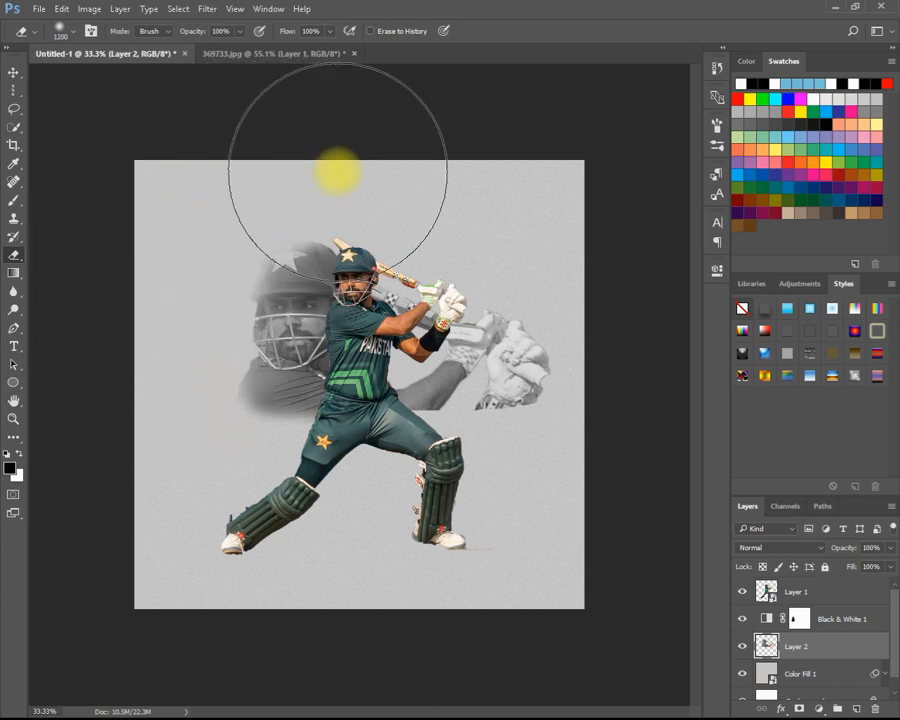
mouse_move(538, 227)
left_mouse_down()
mouse_move(590, 403)
mouse_move(557, 292)
mouse_move(541, 430)
mouse_move(515, 485)
mouse_move(497, 516)
mouse_move(511, 489)
mouse_move(457, 496)
mouse_move(443, 515)
mouse_move(464, 508)
mouse_move(467, 518)
mouse_move(529, 479)
mouse_move(582, 297)
mouse_move(604, 262)
mouse_move(505, 545)
mouse_move(558, 461)
mouse_move(593, 346)
mouse_move(503, 528)
left_mouse_up()
left_click(14, 72)
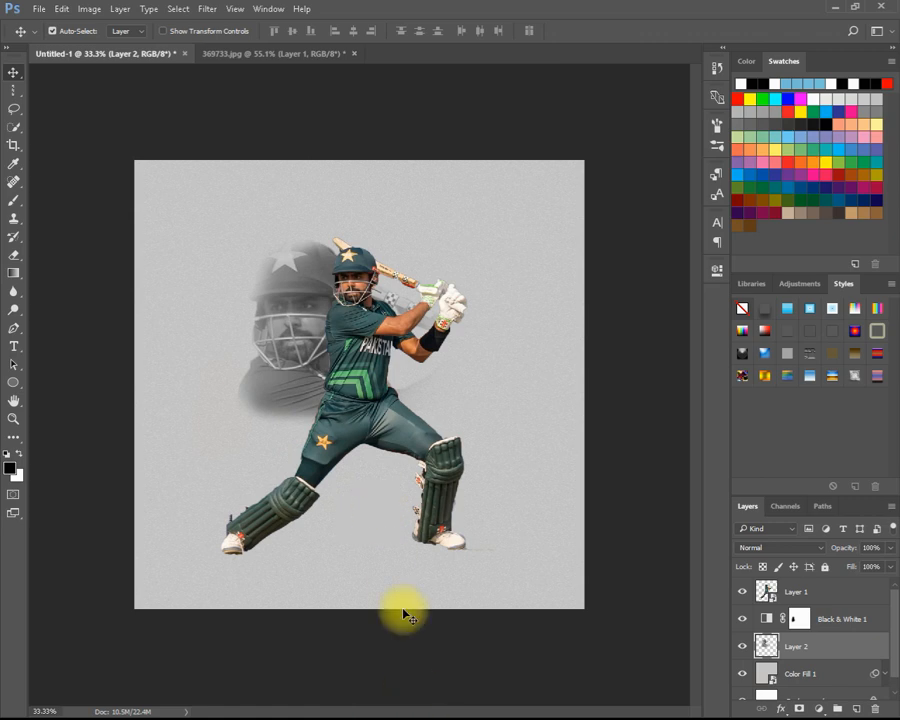
Add the text "56" in the AgencyFB font on the grey background below and left of the faded portrait.
left_click(20, 349)
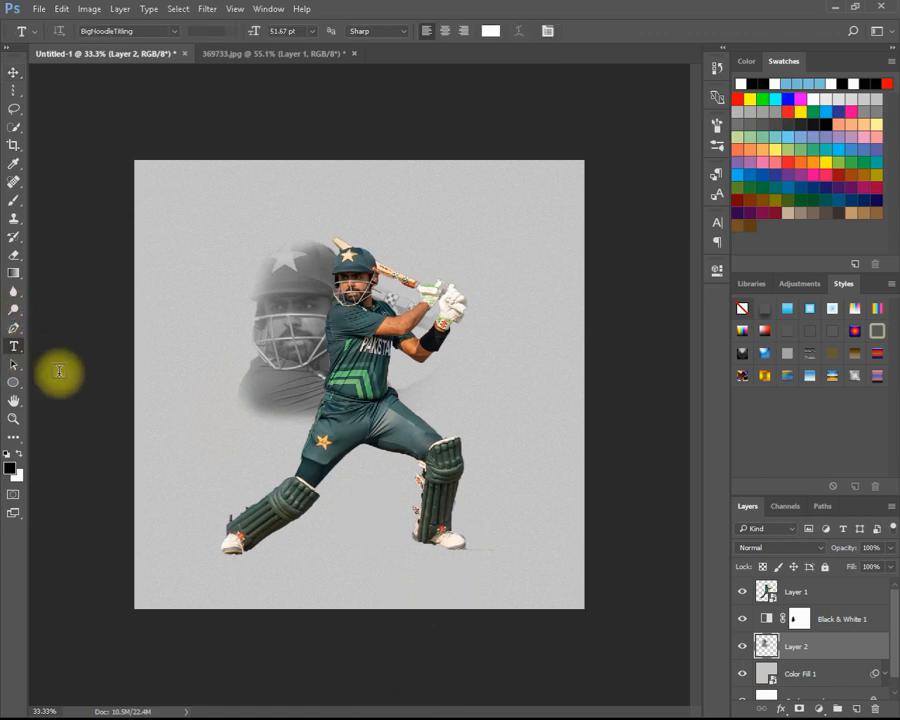
left_click(185, 452)
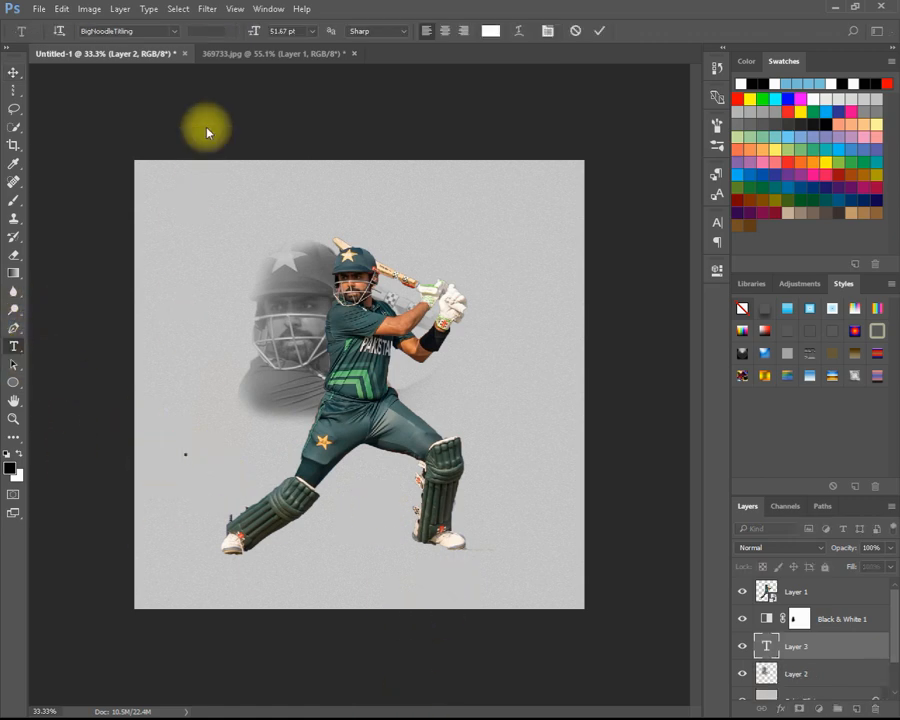
left_click(175, 37)
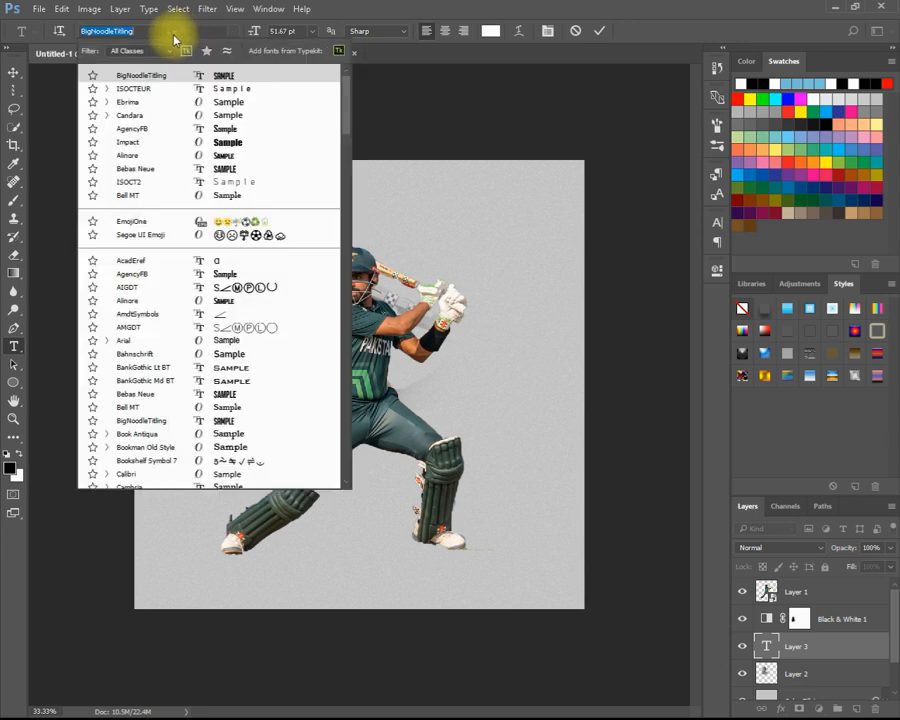
left_click(162, 130)
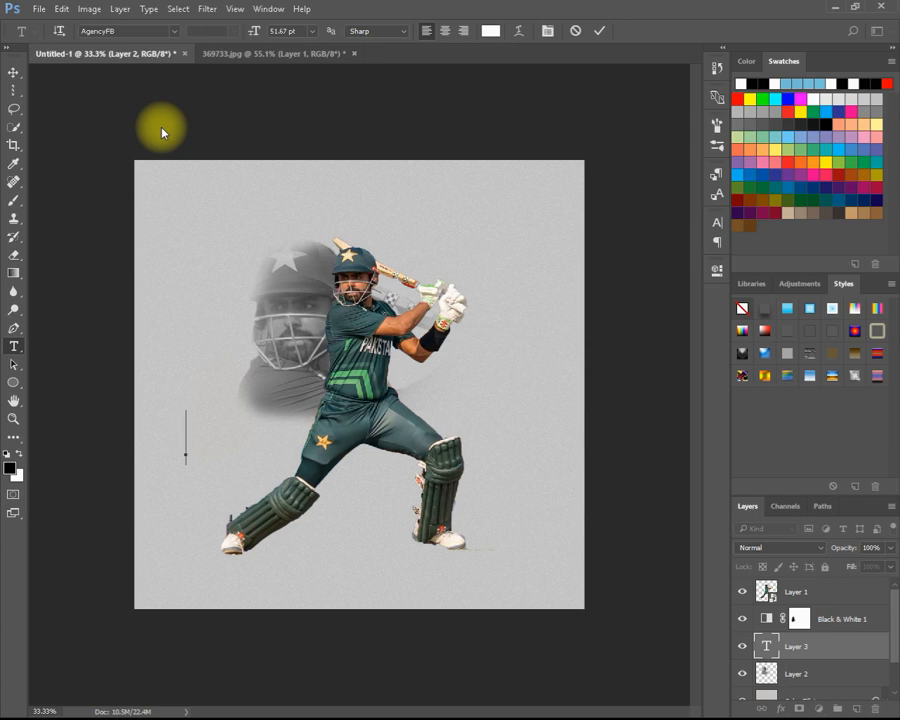
type("6")
left_click(14, 72)
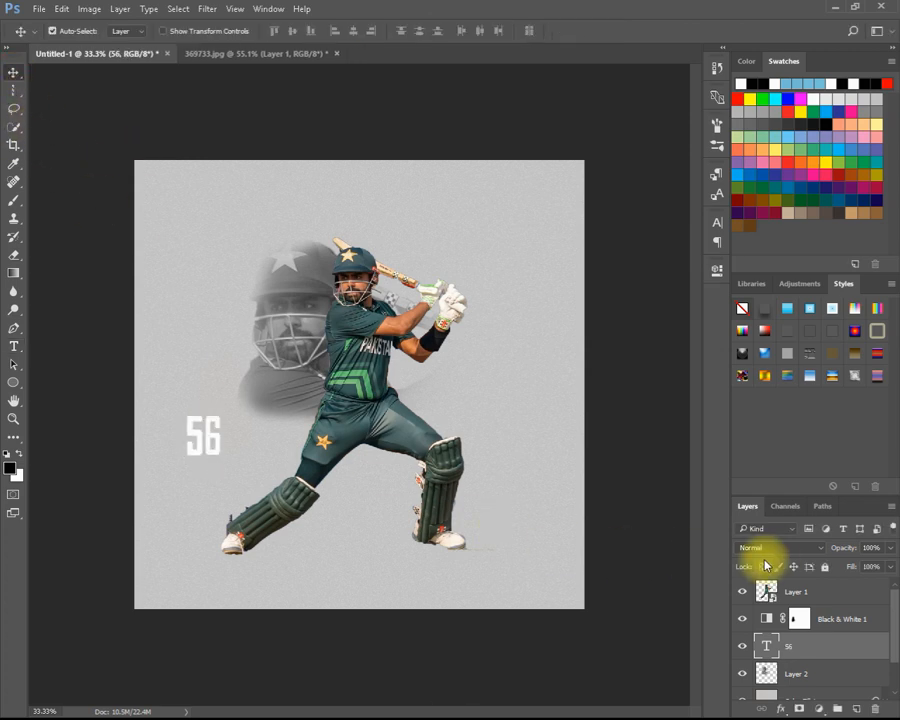
Enlarge the 56 text to about 252 pt and place it behind the batsman's arms, opposite the faded portrait.
key("ctrl+t")
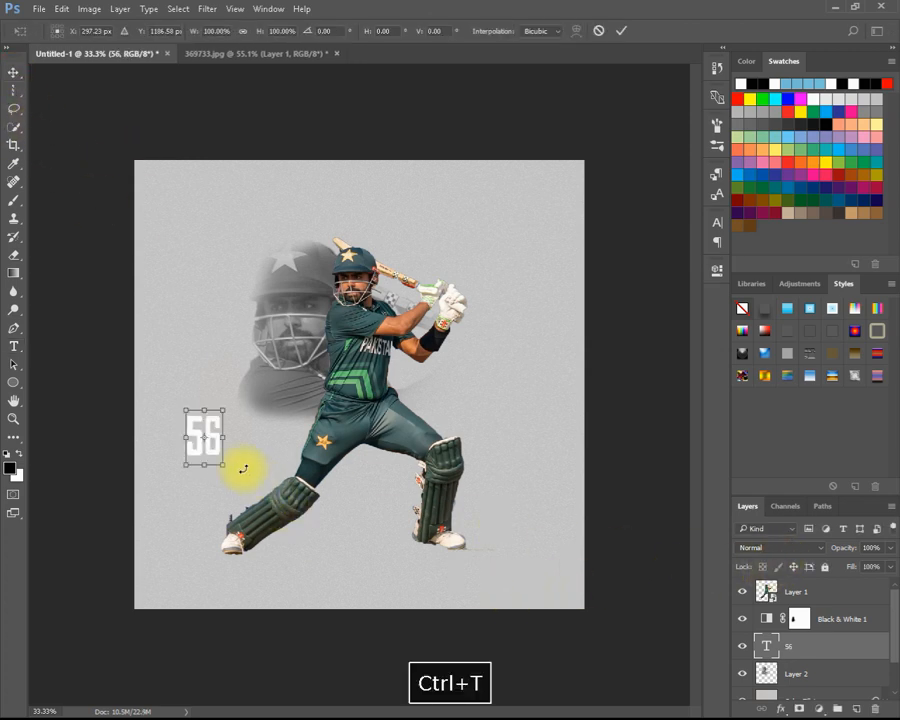
left_click_drag(224, 465, 473, 410)
mouse_move(520, 450)
left_mouse_down()
mouse_move(538, 474)
mouse_move(516, 472)
mouse_move(536, 545)
mouse_move(524, 516)
mouse_move(538, 500)
mouse_move(511, 427)
mouse_move(531, 407)
mouse_move(523, 437)
left_mouse_up()
left_click_drag(519, 438, 516, 433)
key("Return")
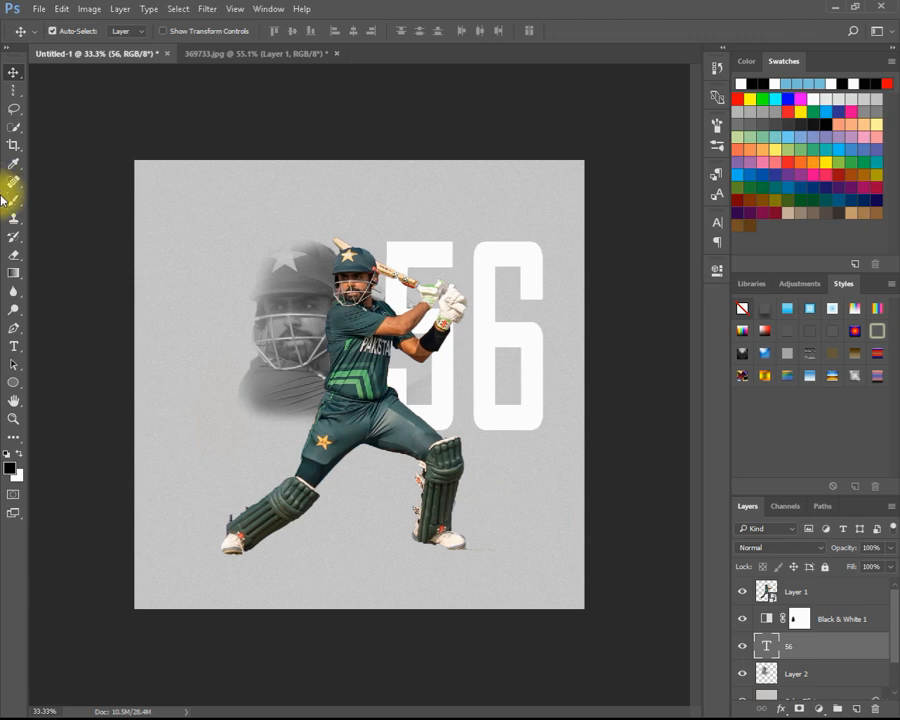
Try to recolour the 56 text with green sampled from the batsman's jersey.
left_click(15, 345)
left_click_drag(536, 374, 333, 390)
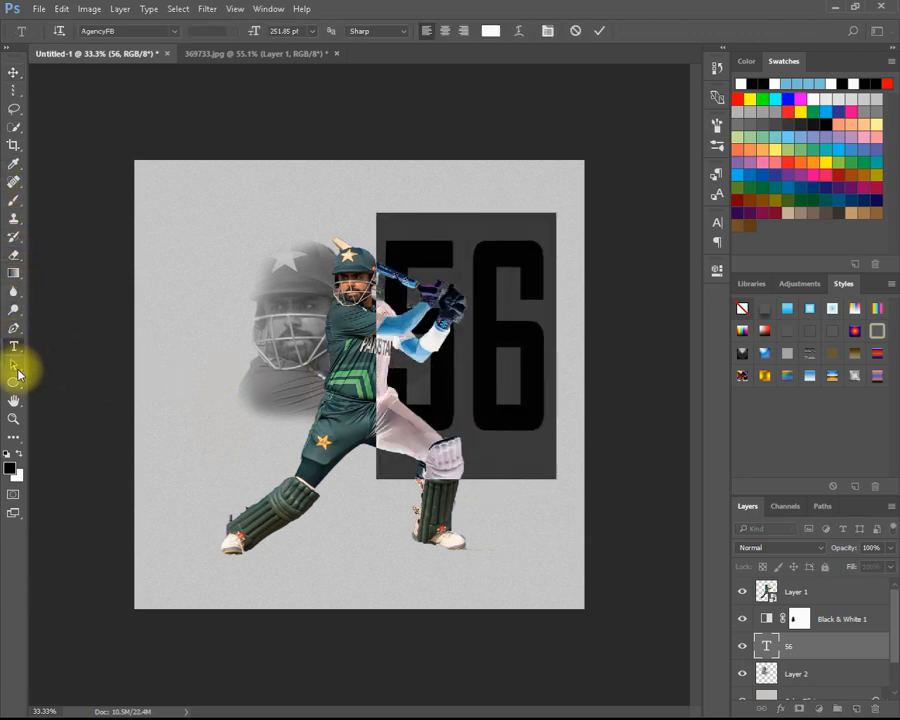
left_click(14, 164)
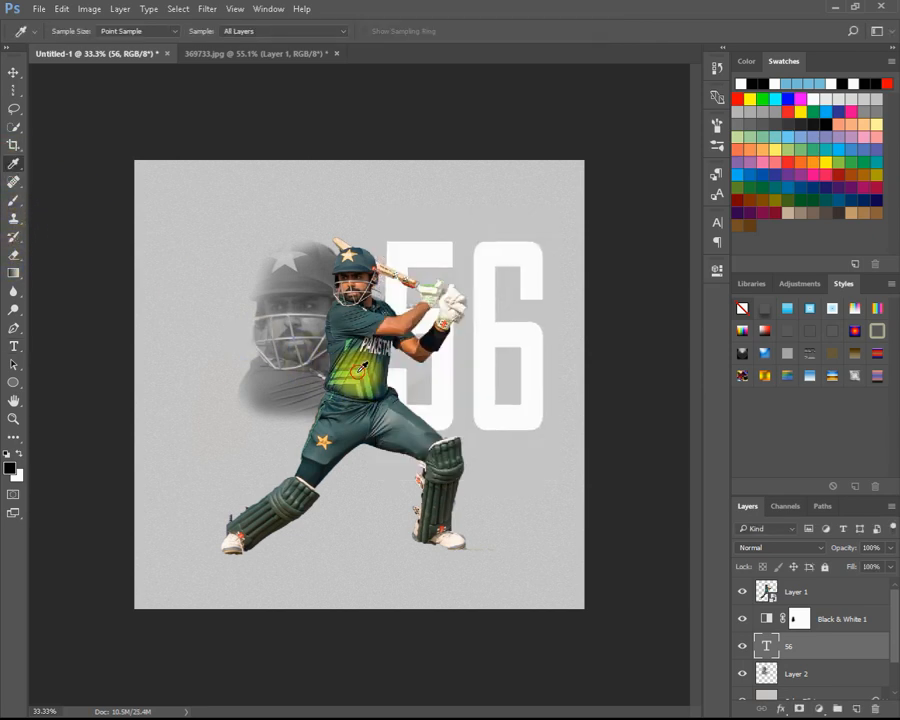
left_click(12, 76)
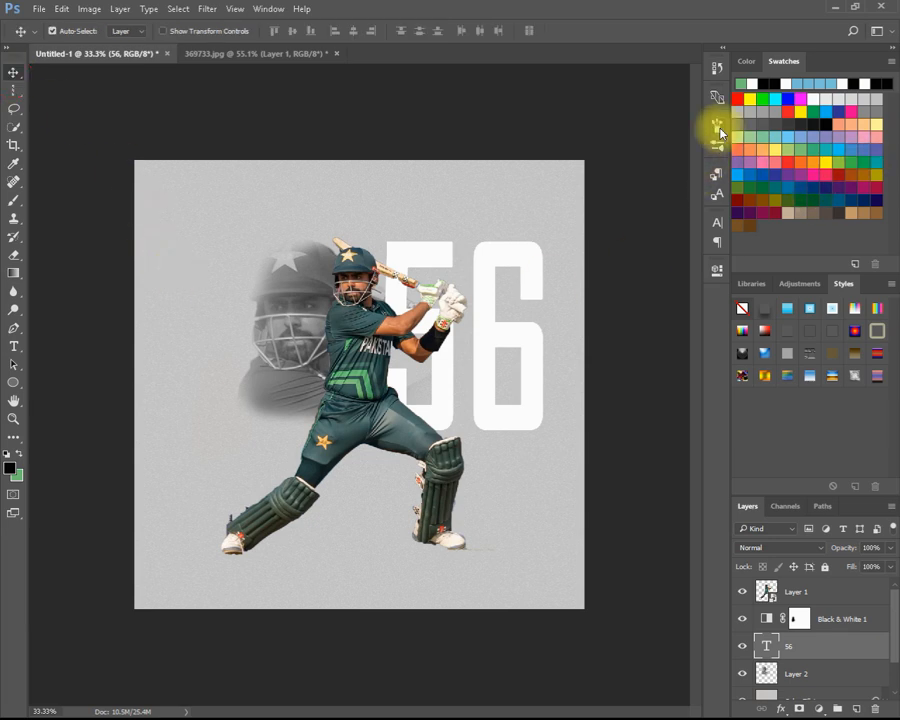
Recolour the 56 text with the bright green sampled from the jersey's chevron stripes and move its layer above Black & White 1.
left_click(717, 270)
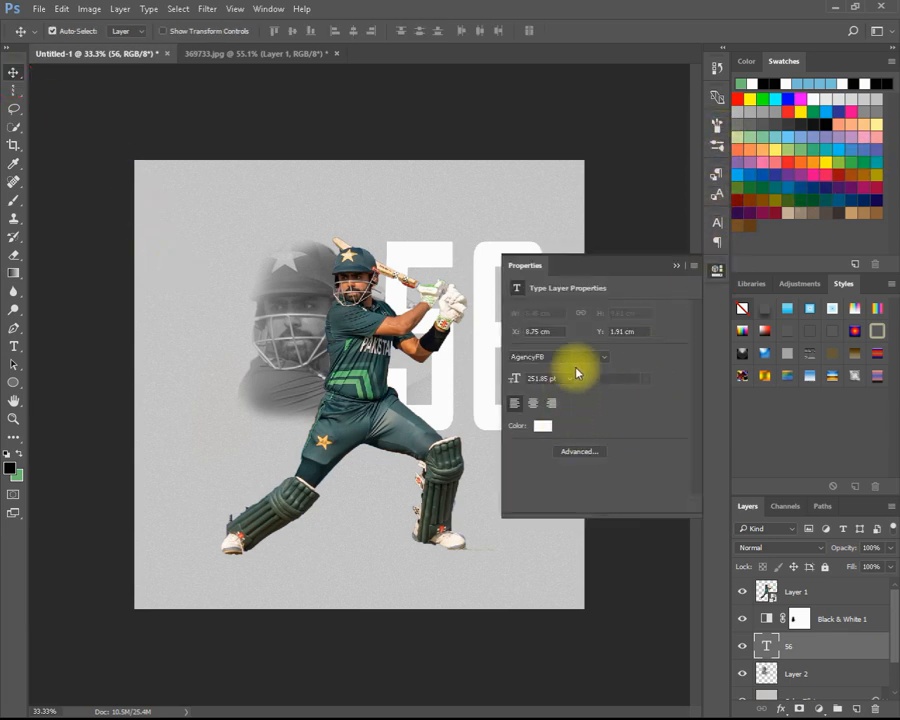
left_click(545, 430)
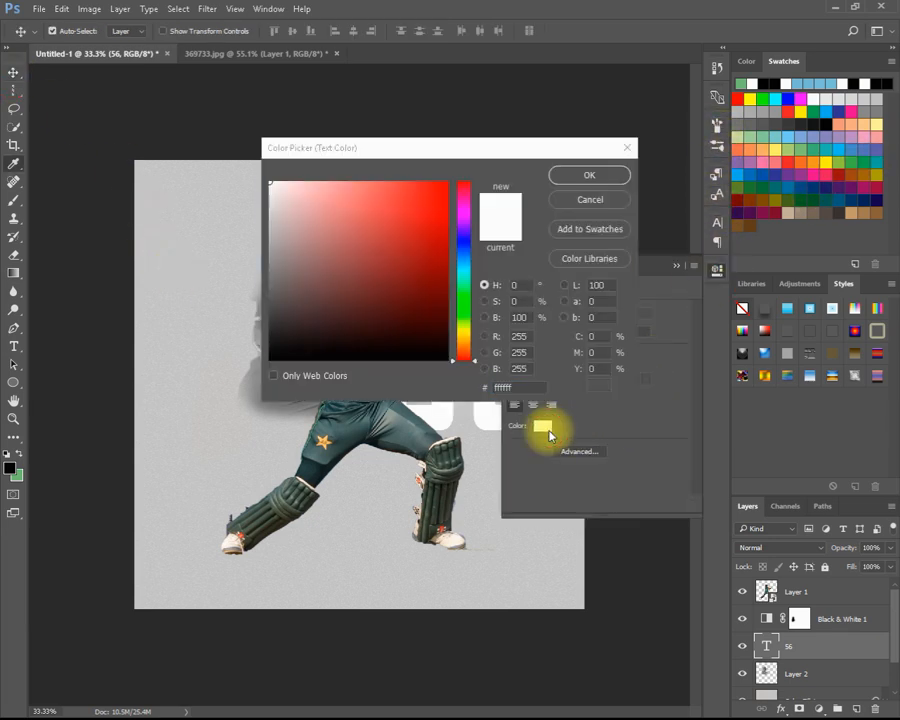
left_click(337, 430)
left_click_drag(504, 150, 352, 376)
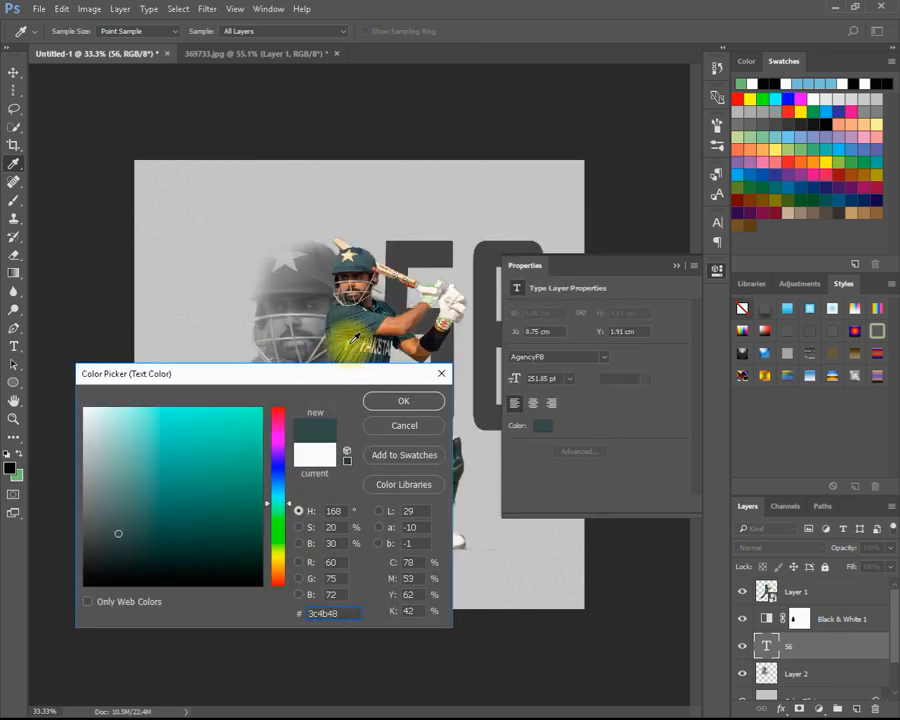
left_click(353, 338)
left_click(350, 341)
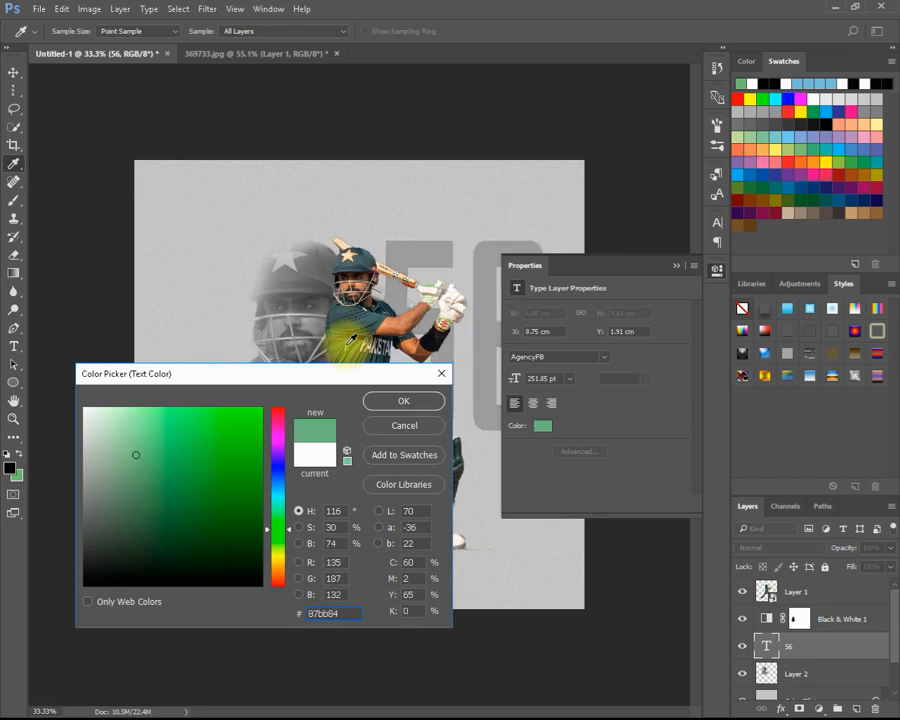
left_click(352, 348)
left_click(325, 352)
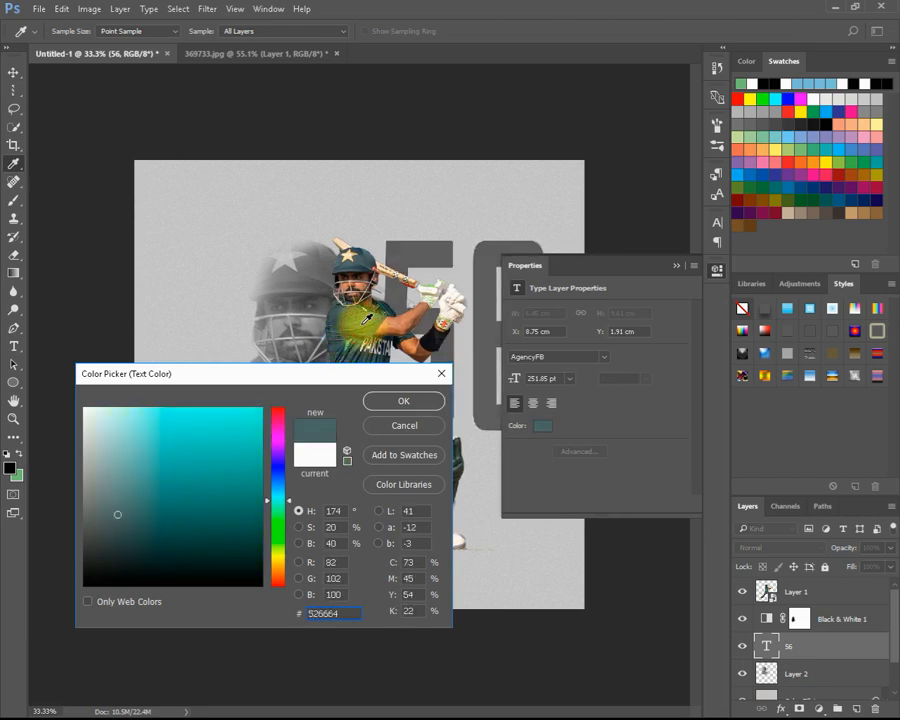
left_click_drag(320, 369, 355, 432)
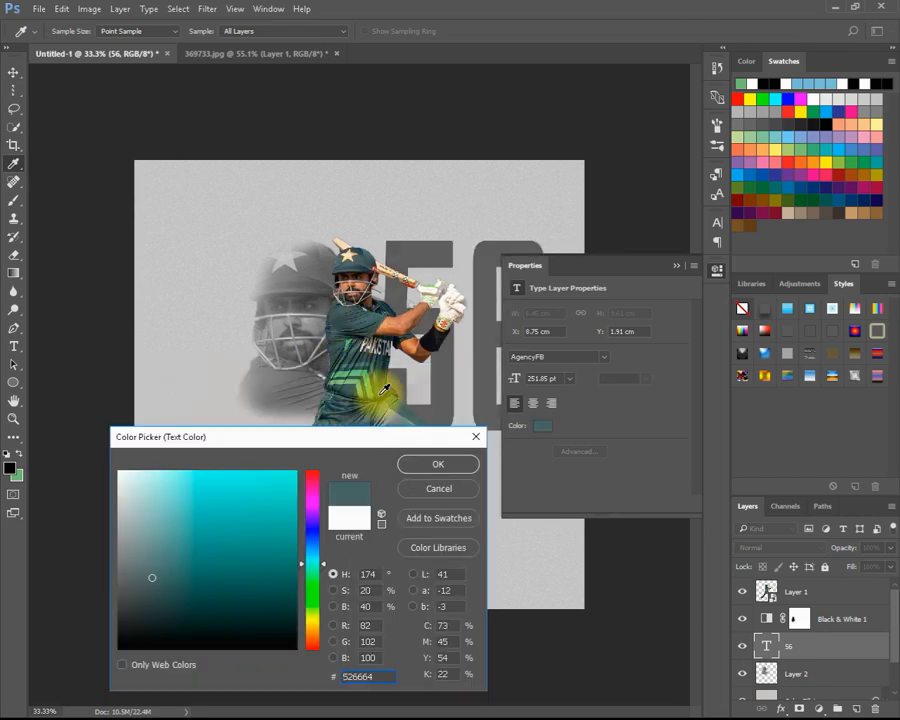
left_click(417, 470)
left_click(673, 268)
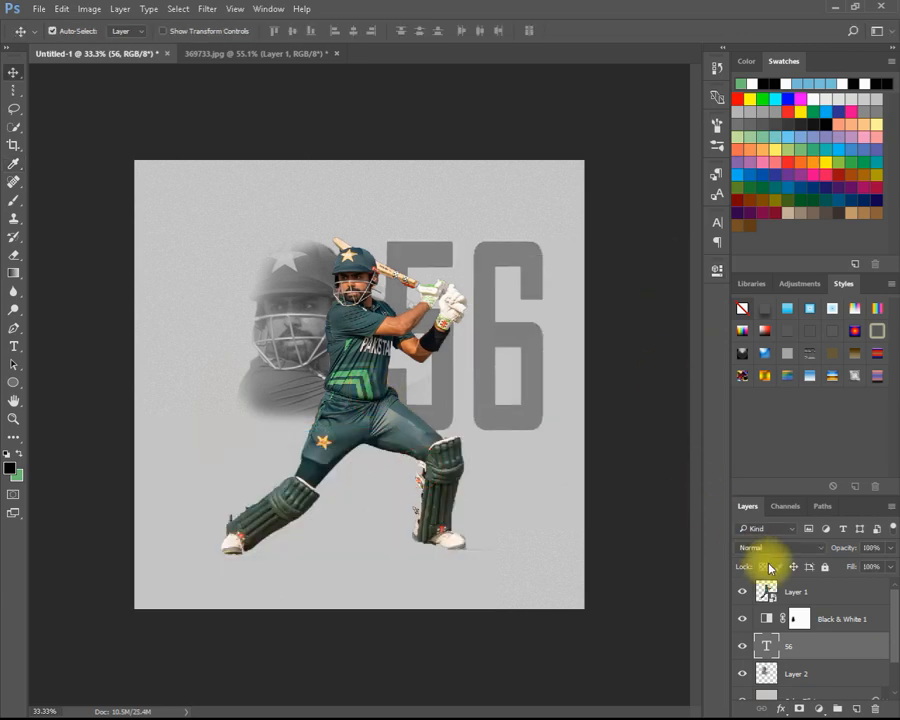
left_click_drag(826, 646, 831, 607)
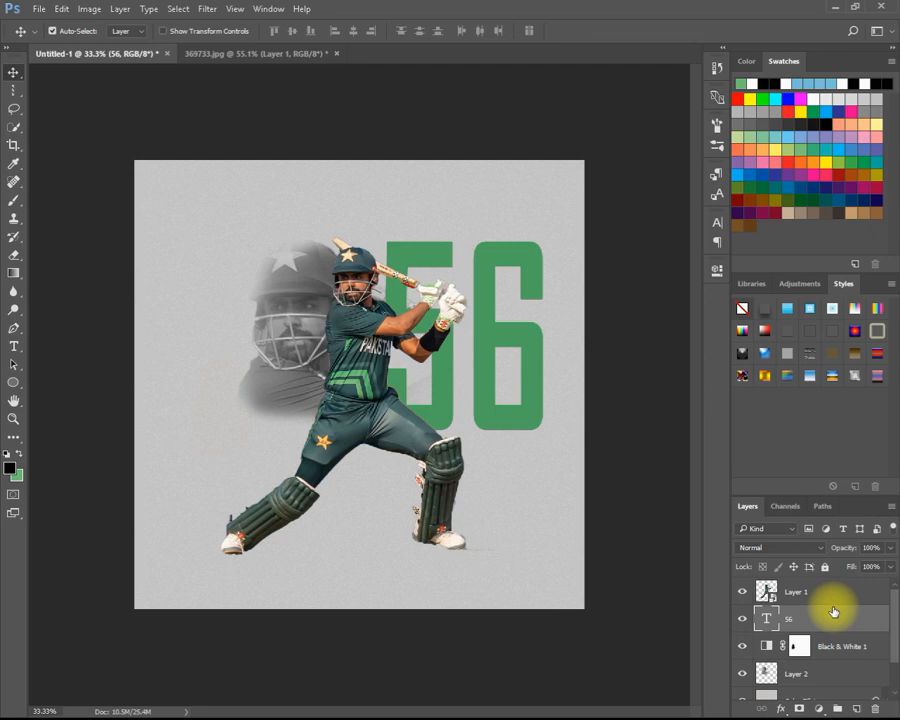